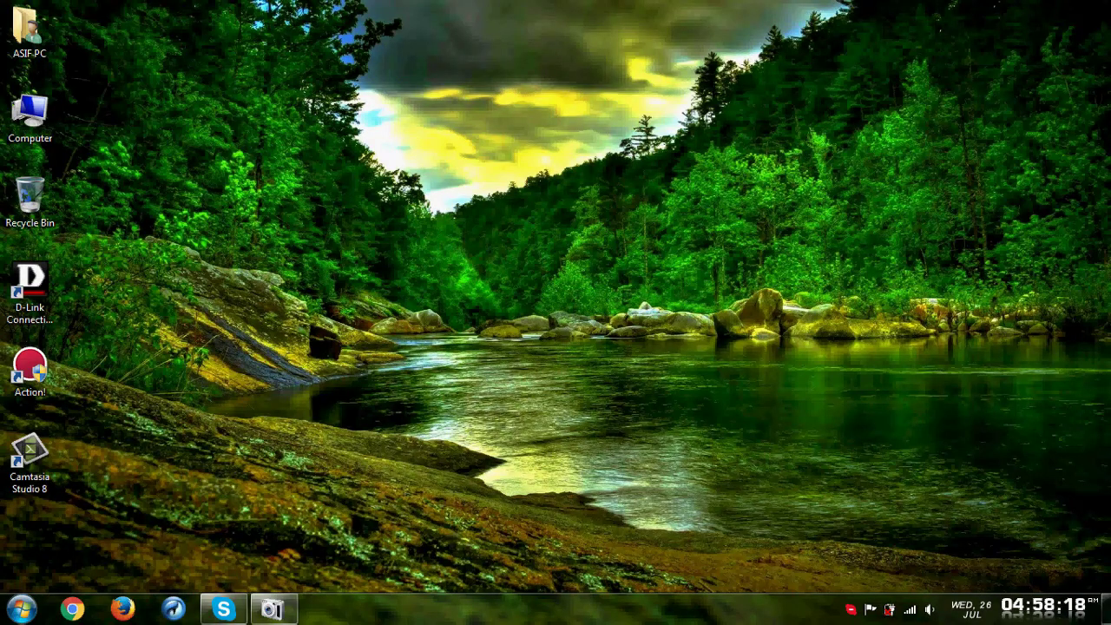
# Open google.com in Chrome and search for "win to bootic"
pyautogui.click(71, 609)
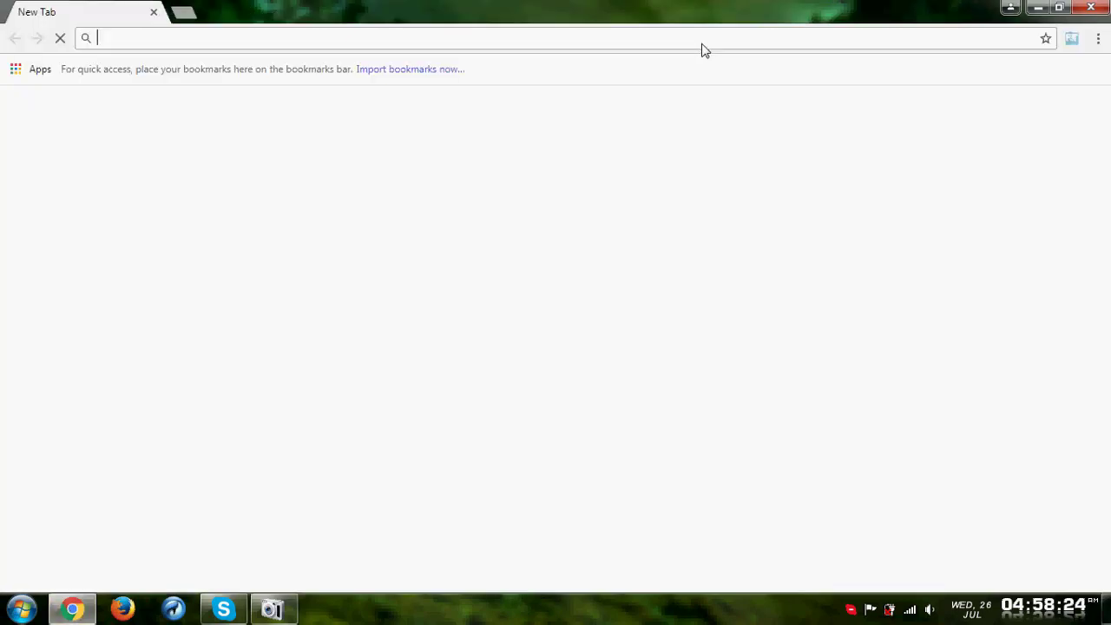
pyautogui.write('google.com')
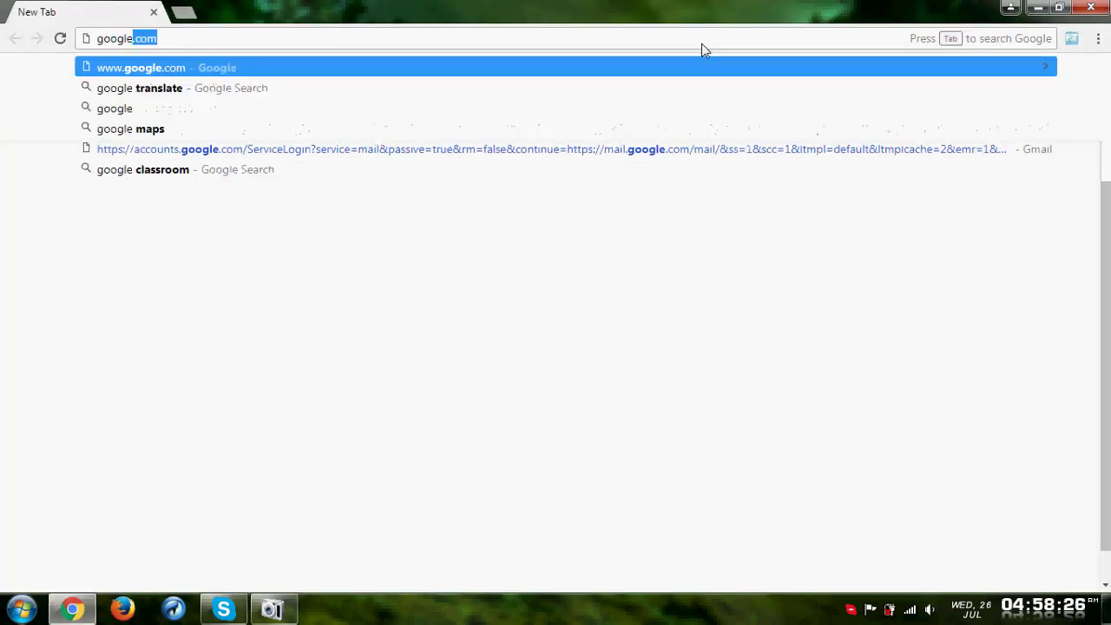
pyautogui.press('Return')
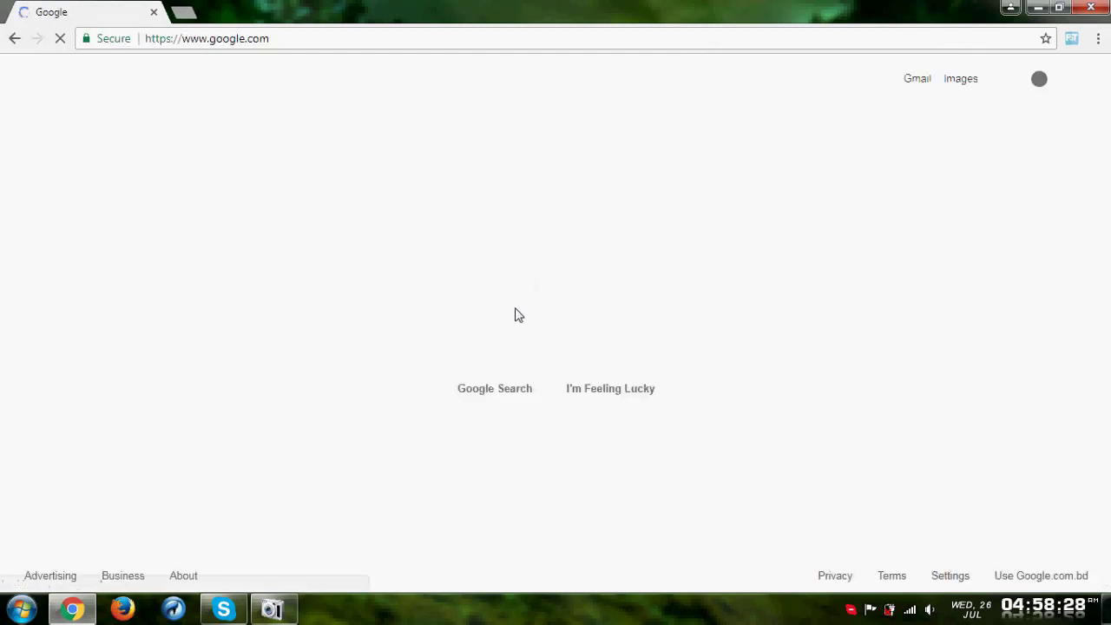
pyautogui.click(516, 333)
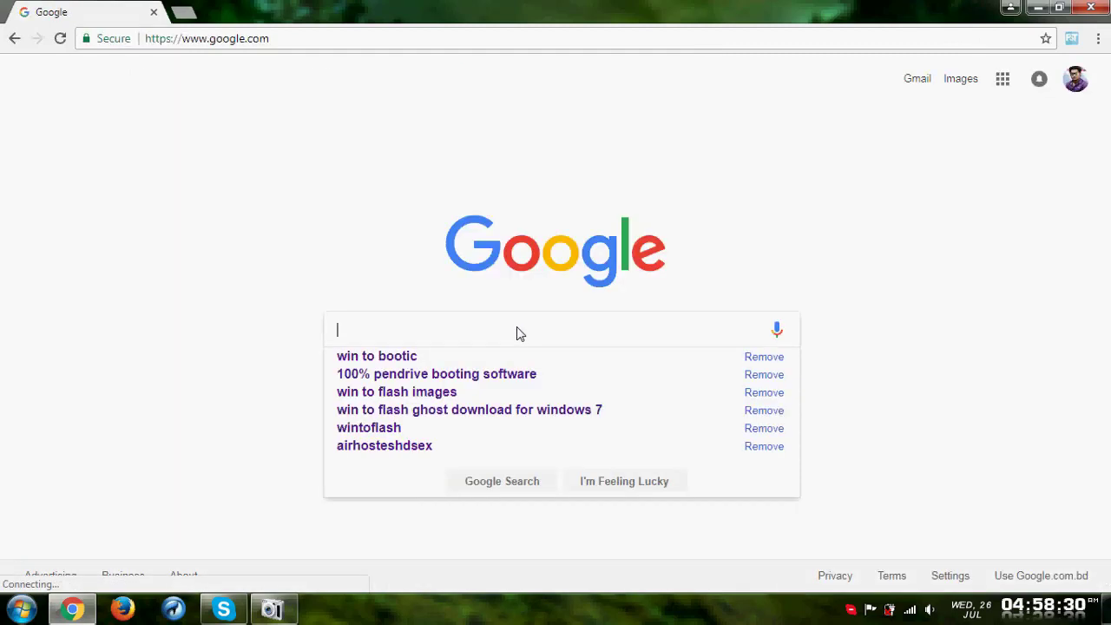
pyautogui.write('win to')
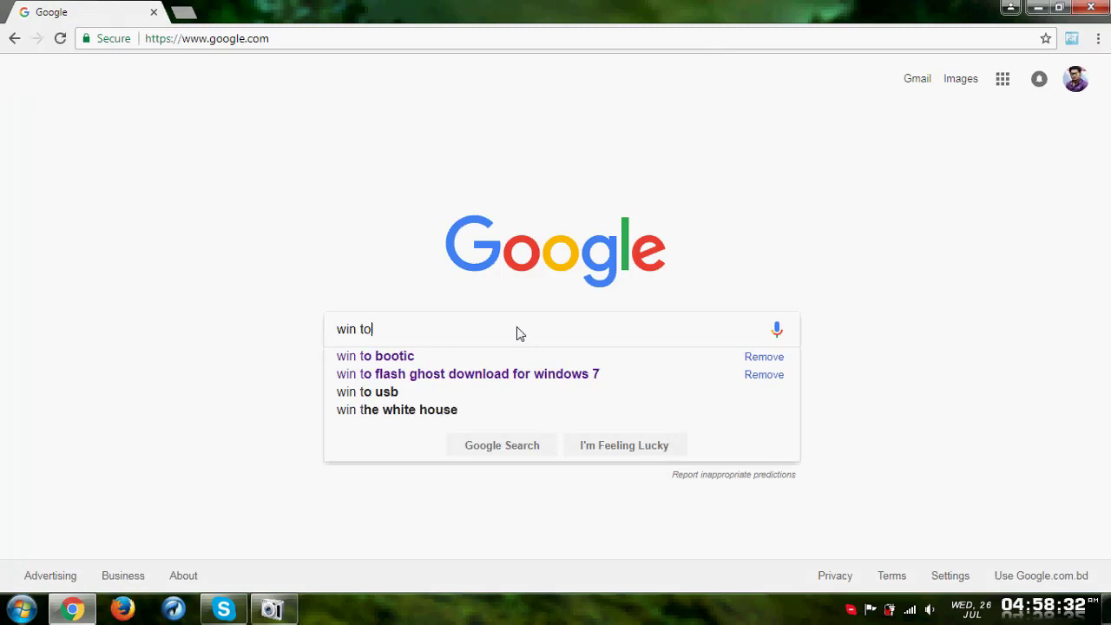
pyautogui.write(' bootic')
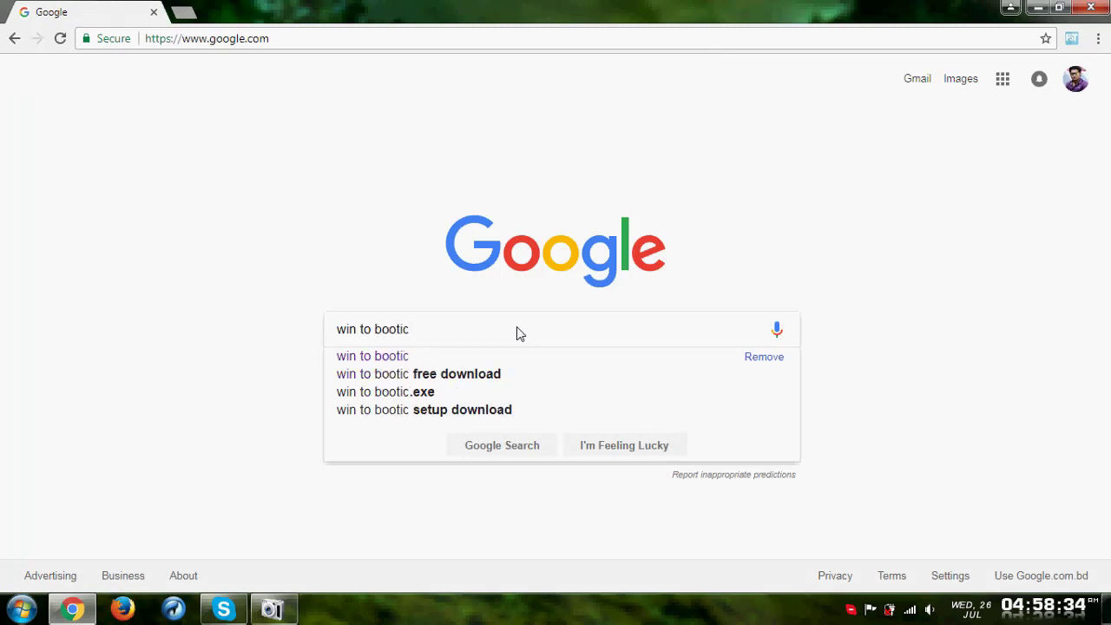
pyautogui.press('Return')
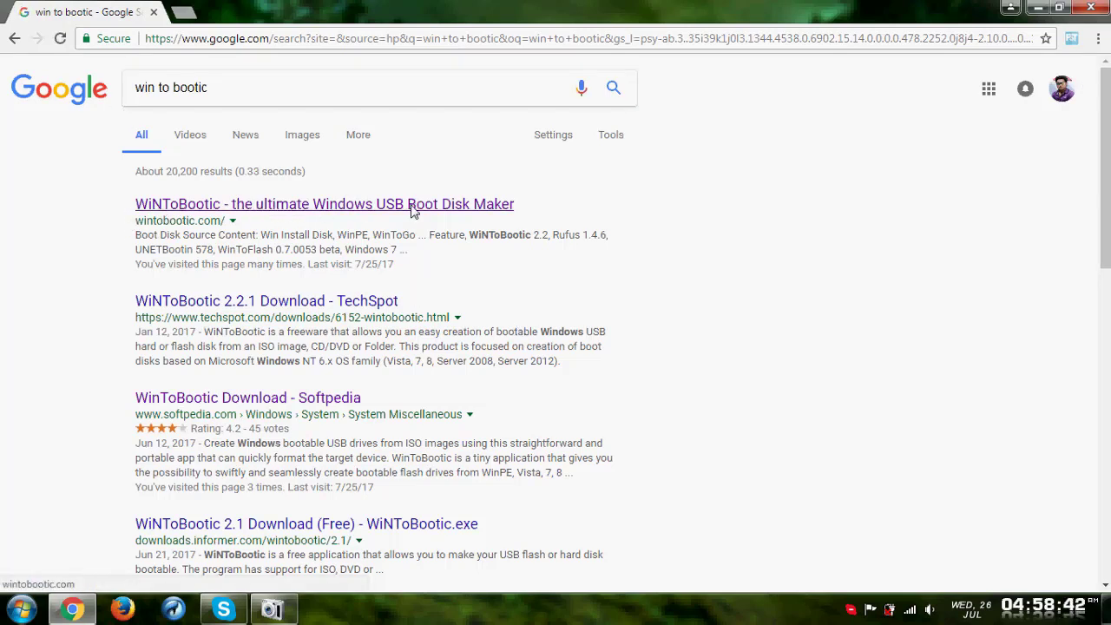
# Open the wintobootic.com site from the search results and download WiNToBootic v2.2.1
pyautogui.tripleClick(131, 203)
pyautogui.moveTo(382, 209); pyautogui.dragTo(516, 211)
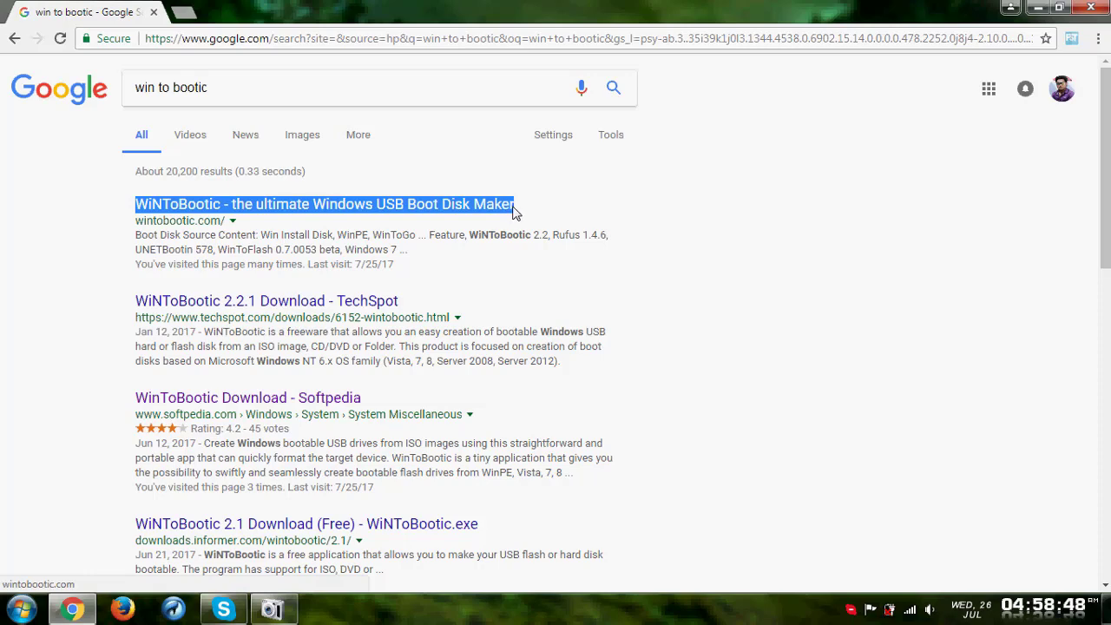
pyautogui.click(450, 212)
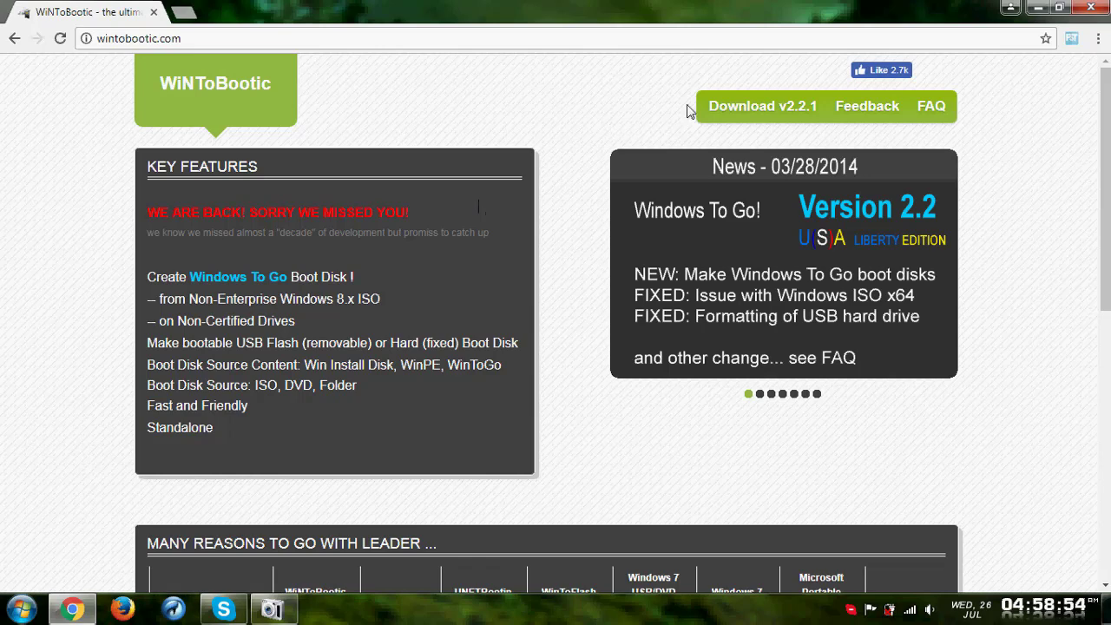
pyautogui.click(778, 106)
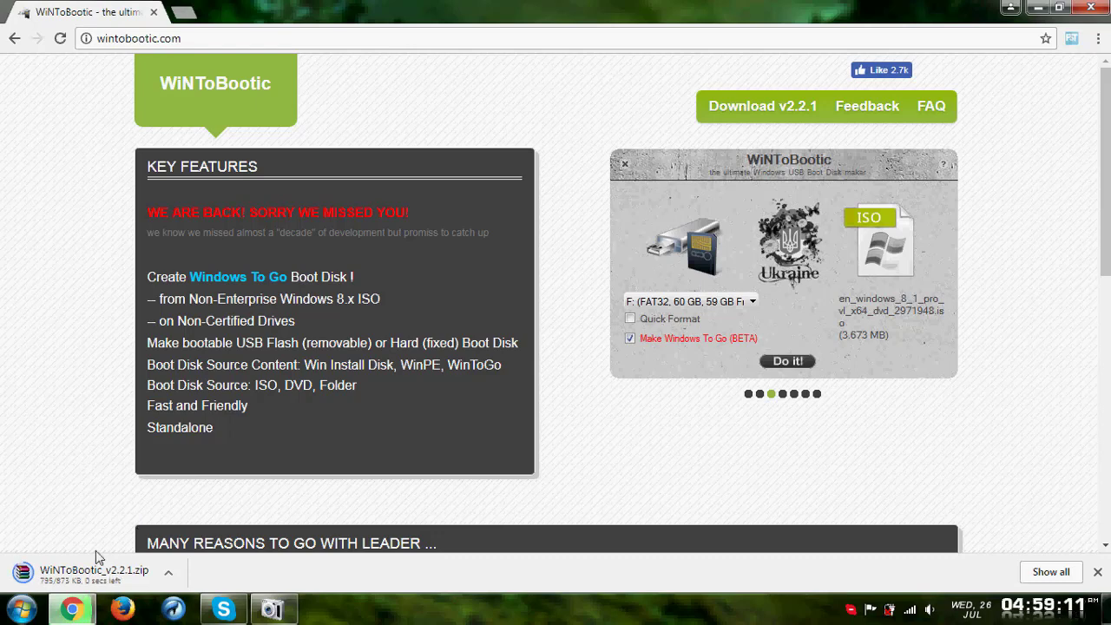
# Switch to Windows Explorer and extract the WiNToBootic_v2.2.1 archive directly into the Downloads folder
pyautogui.click(1035, 7)
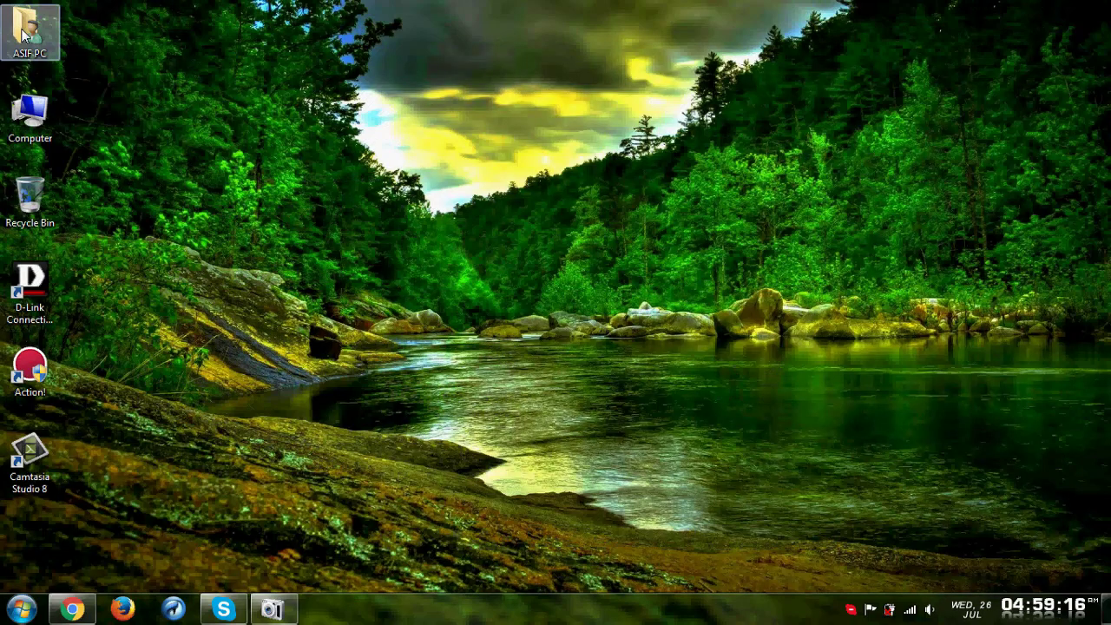
pyautogui.doubleClick(24, 35)
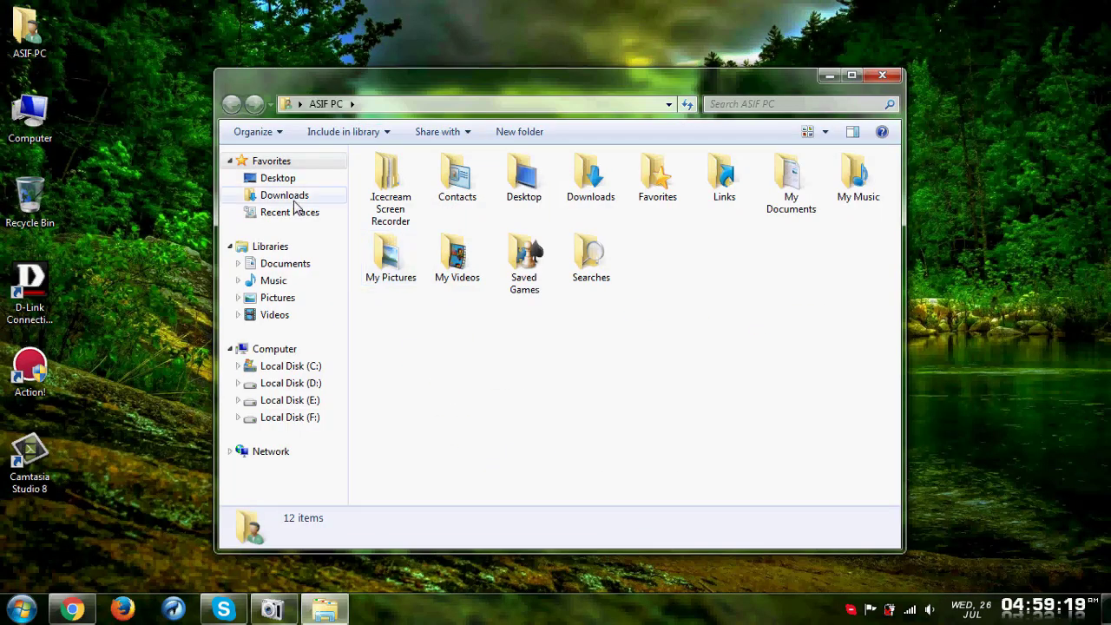
pyautogui.click(286, 196)
pyautogui.click(411, 217)
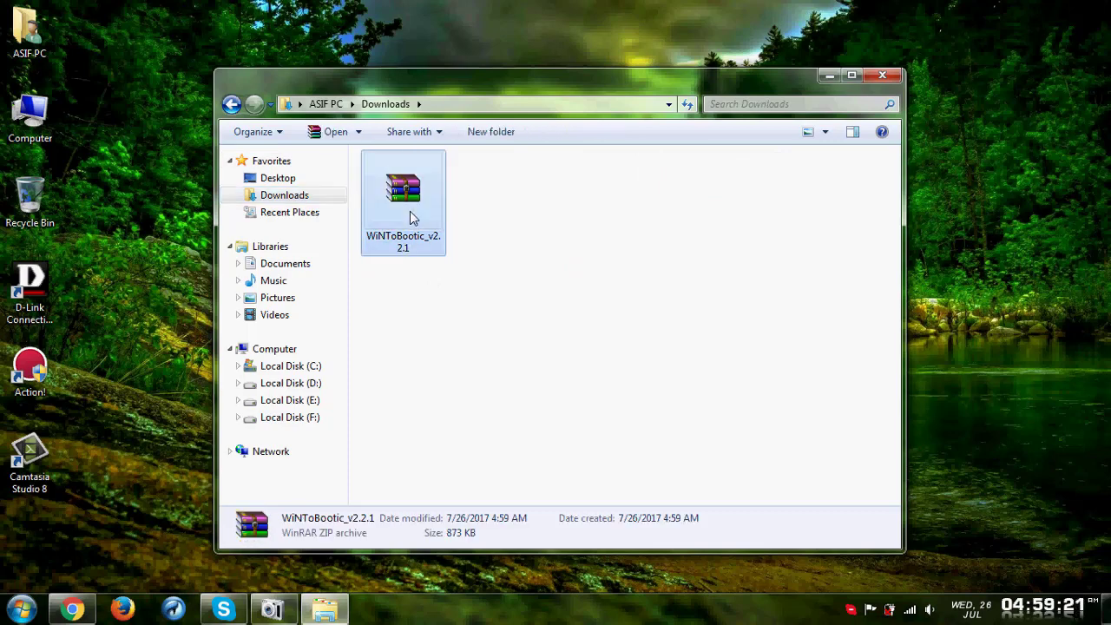
pyautogui.rightClick(411, 217)
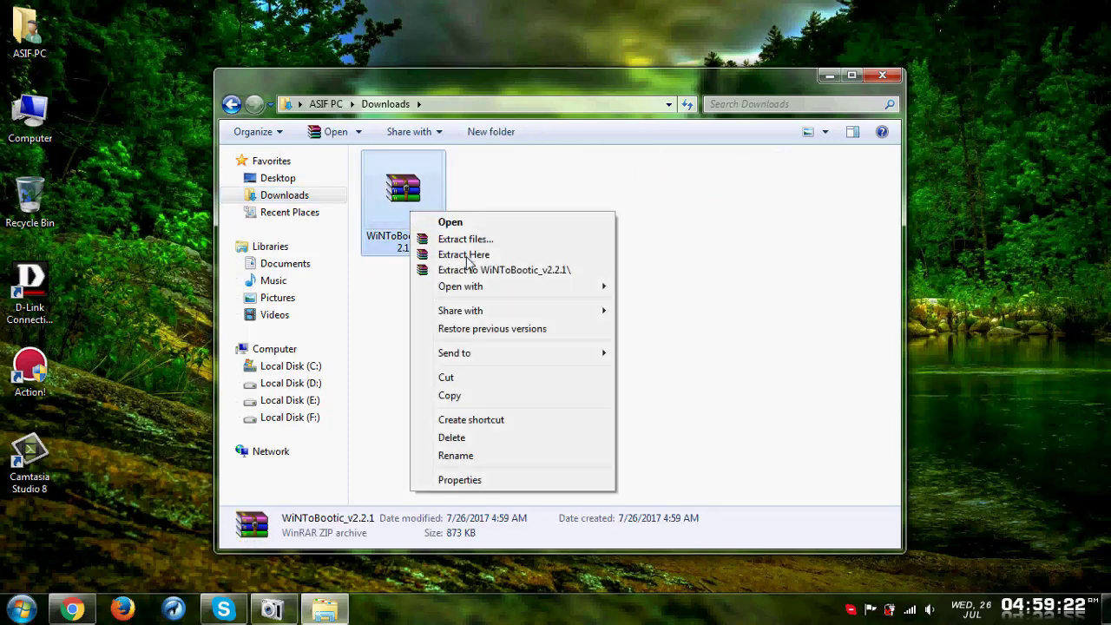
pyautogui.click(466, 255)
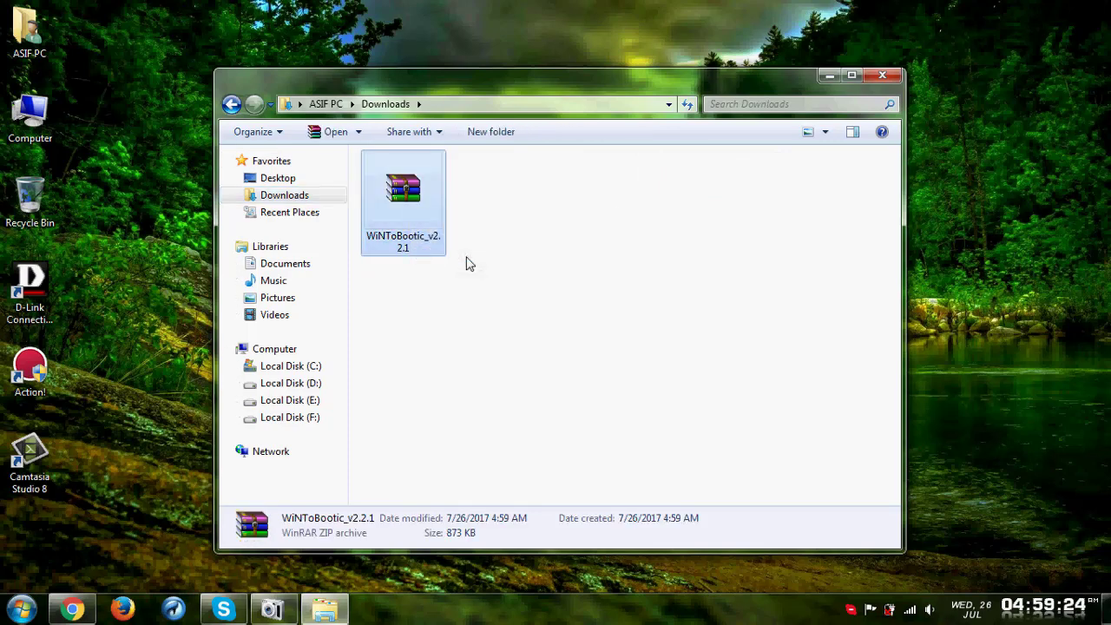
pyautogui.rightClick(496, 286)
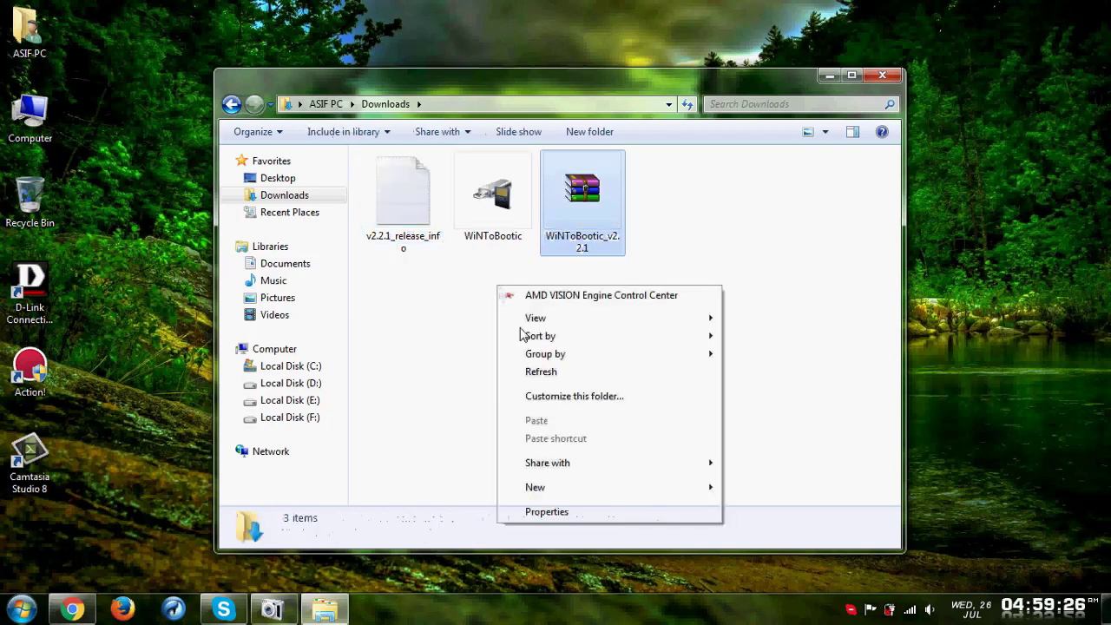
pyautogui.click(540, 374)
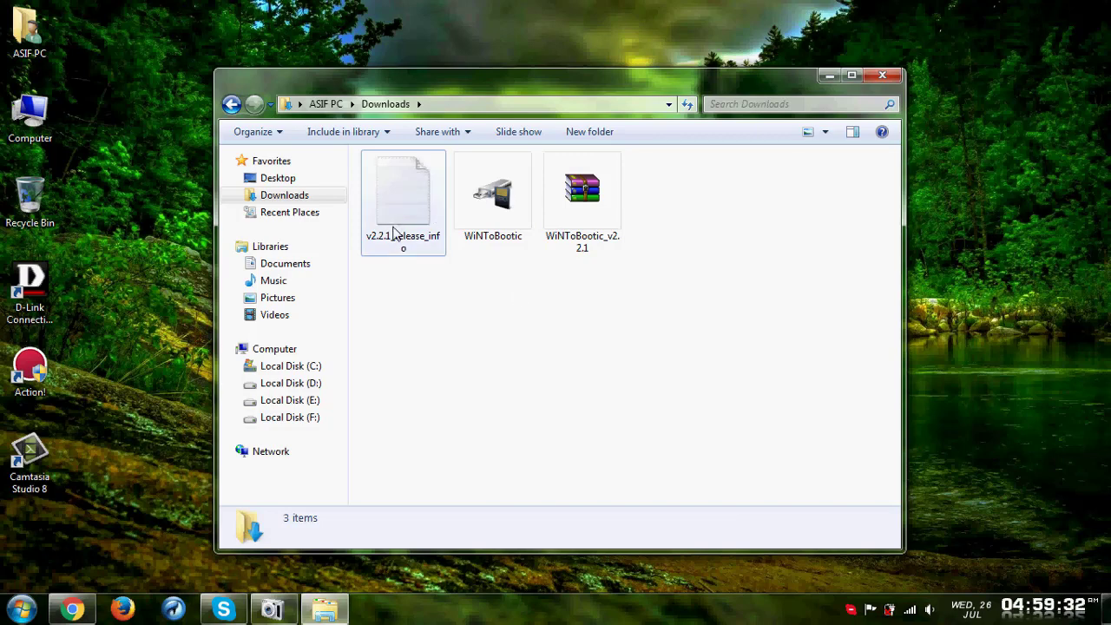
# Examine the SHA-256 checksum of version 2.2.1 in the v2.2.1_release_info text file and close the file
pyautogui.doubleClick(394, 236)
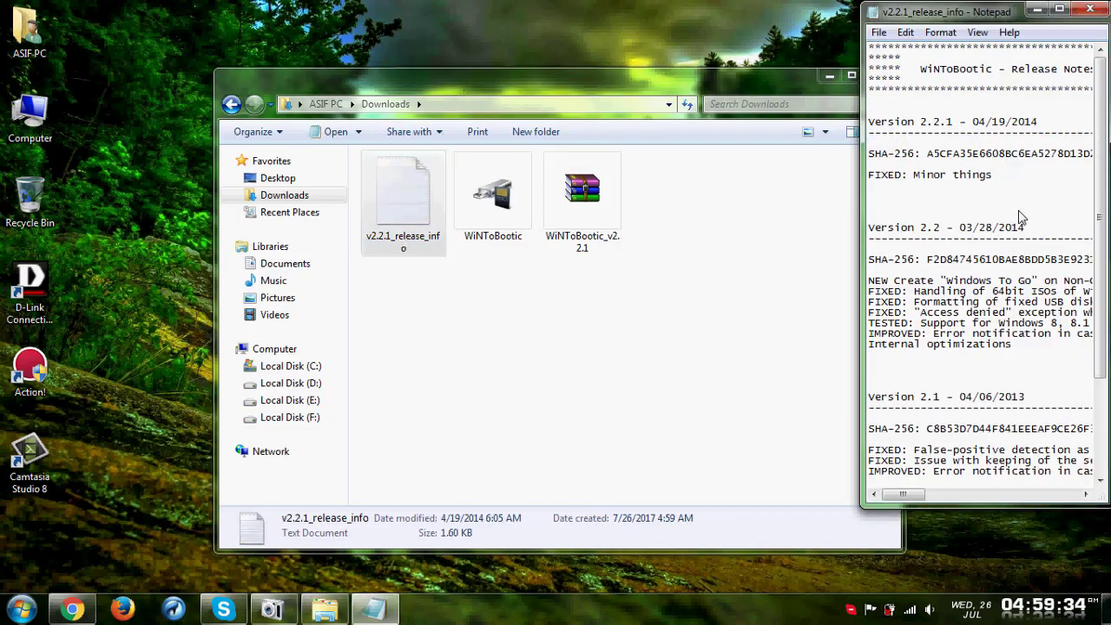
pyautogui.moveTo(927, 154); pyautogui.dragTo(1095, 158)
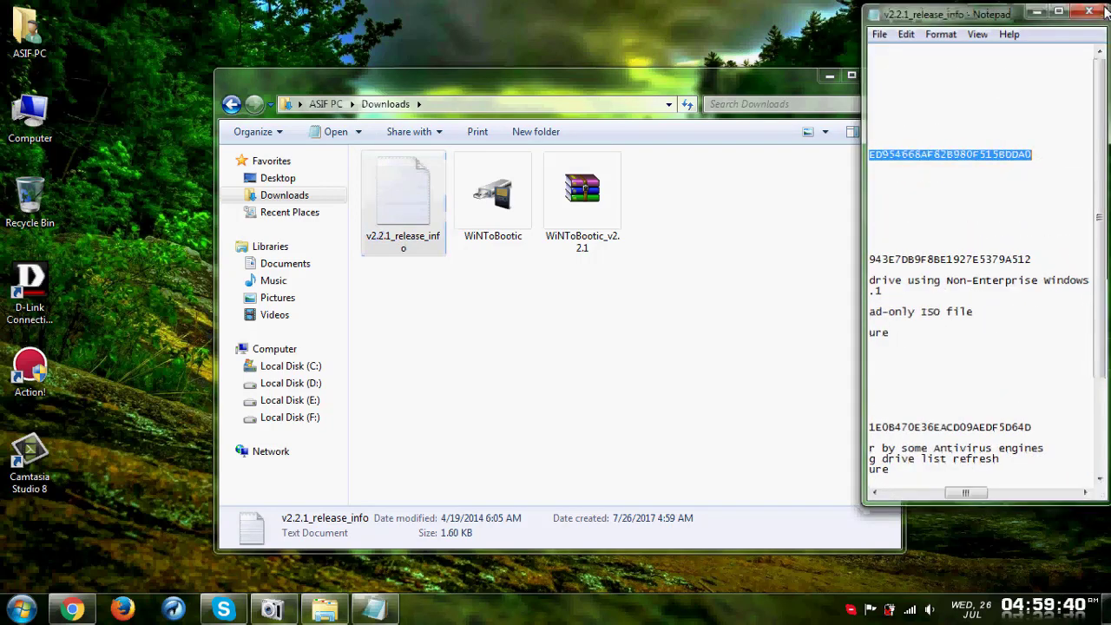
pyautogui.click(1098, 11)
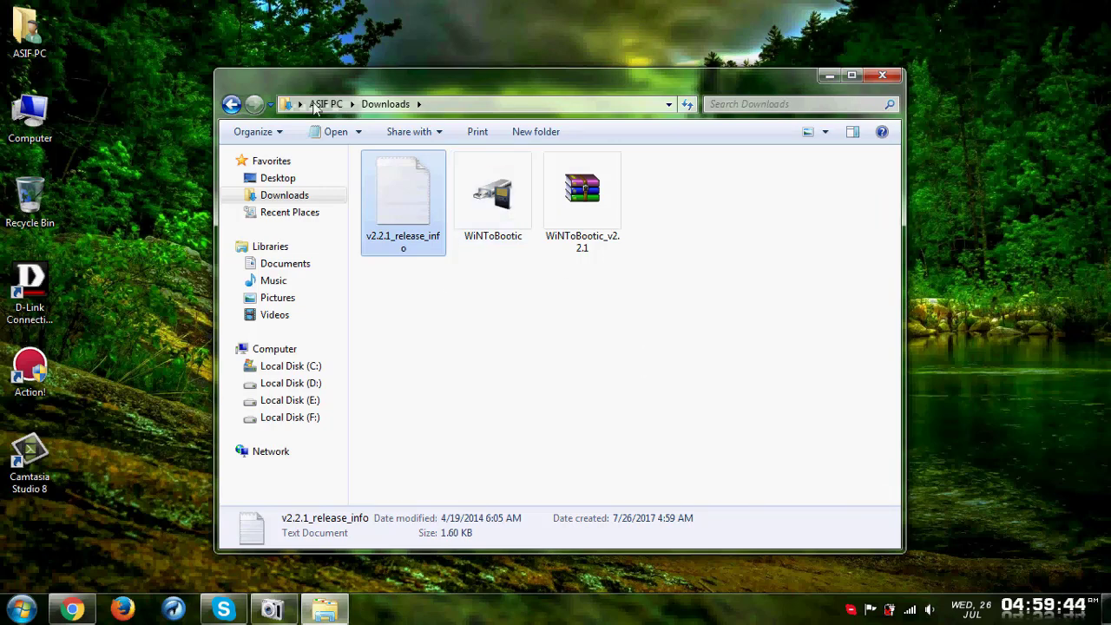
pyautogui.click(503, 349)
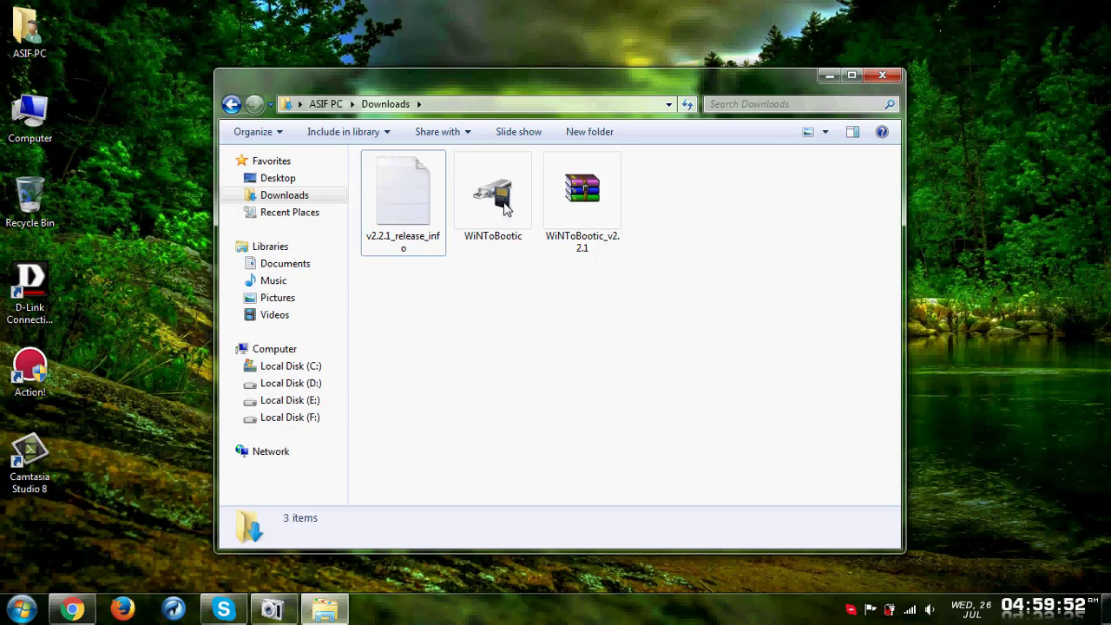
pyautogui.moveTo(505, 206)
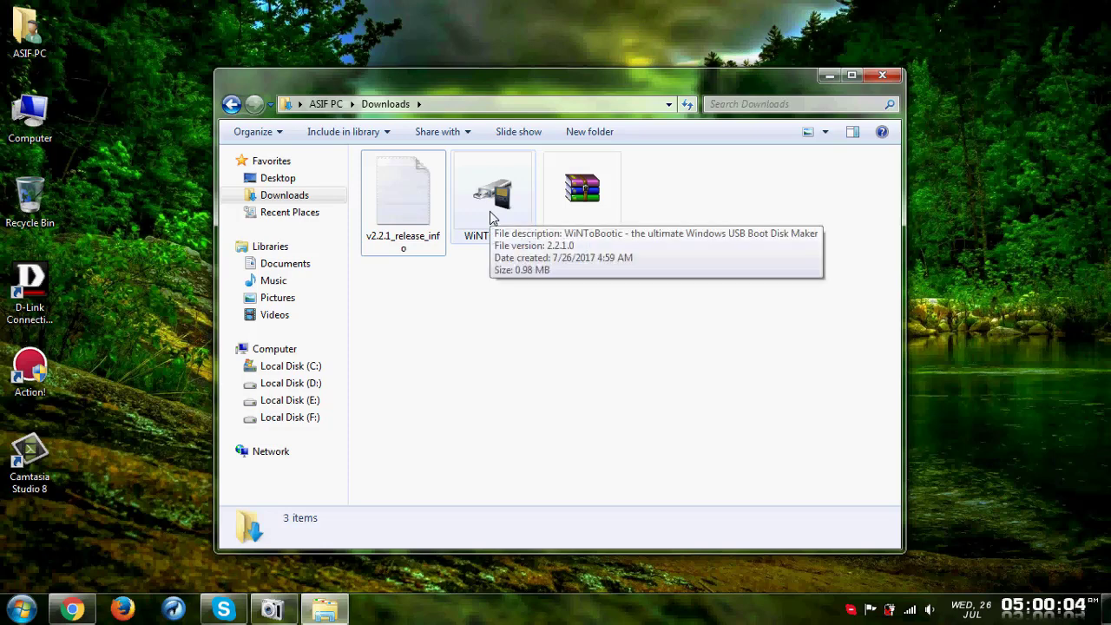
pyautogui.click(489, 217)
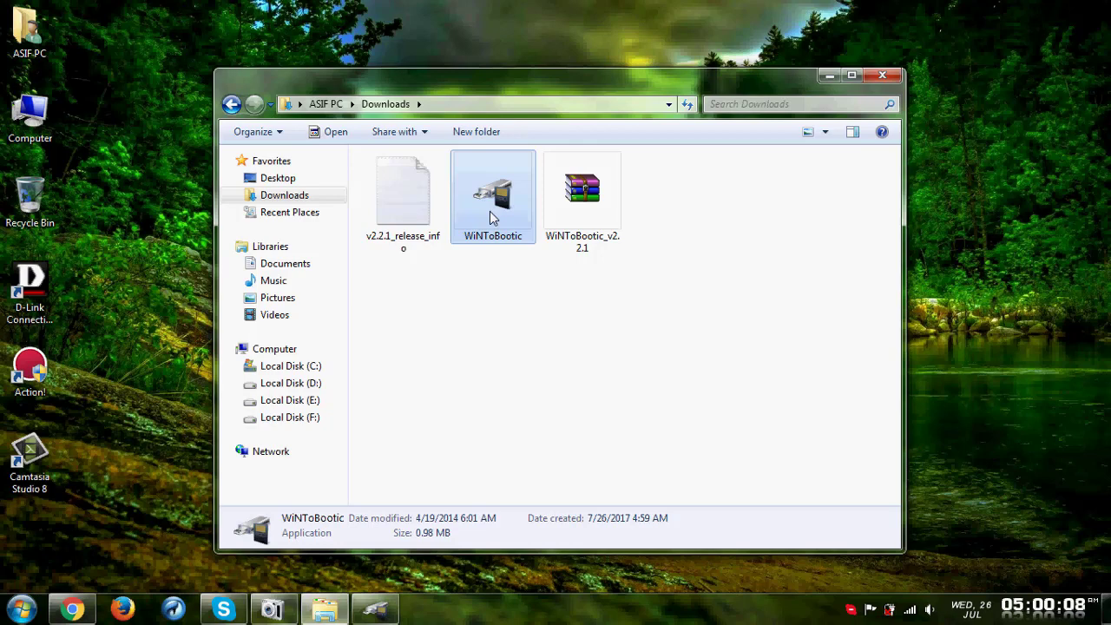
pyautogui.click(373, 610)
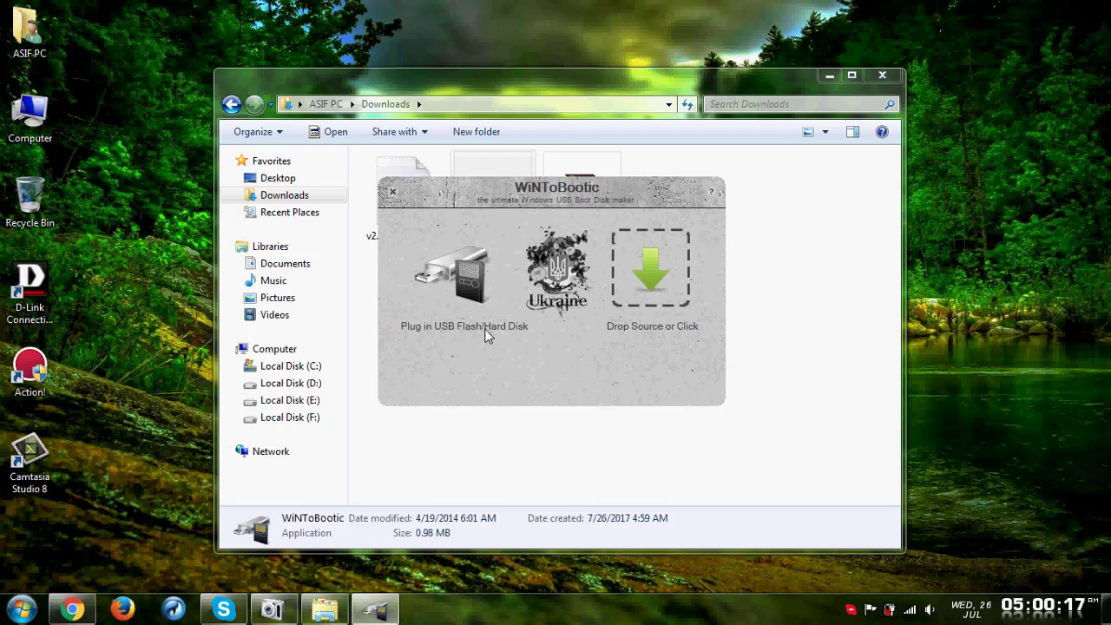
pyautogui.click(392, 191)
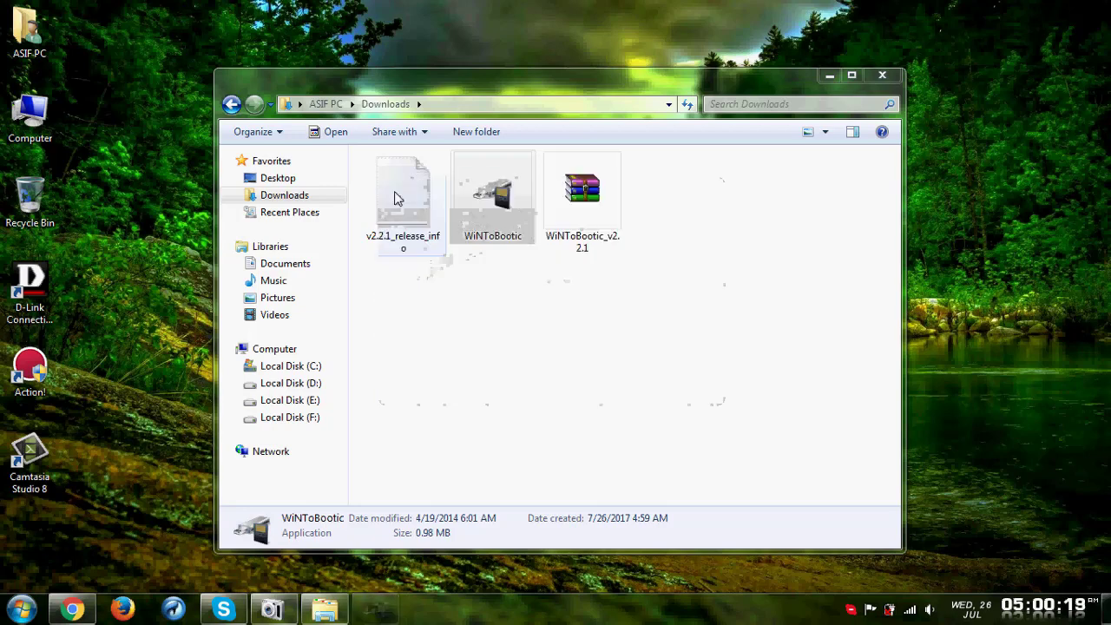
pyautogui.click(883, 78)
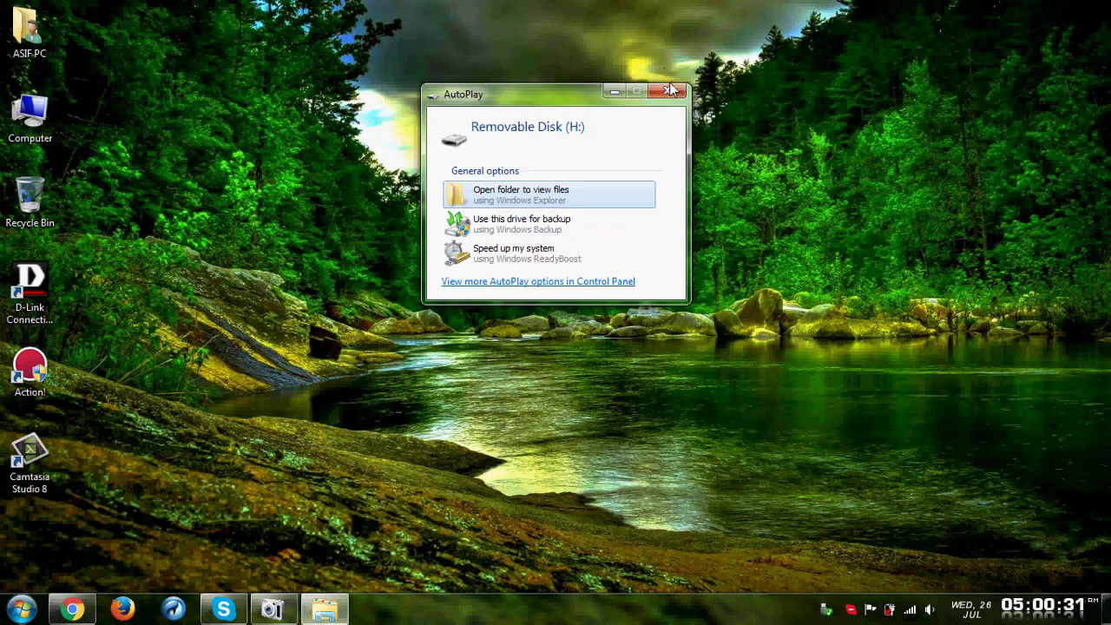
# Dismiss AutoPlay for the plugged-in USB drive and quick-format Removable Disk (H:) as NTFS with a 4096-byte allocation unit size
pyautogui.click(670, 89)
pyautogui.doubleClick(19, 130)
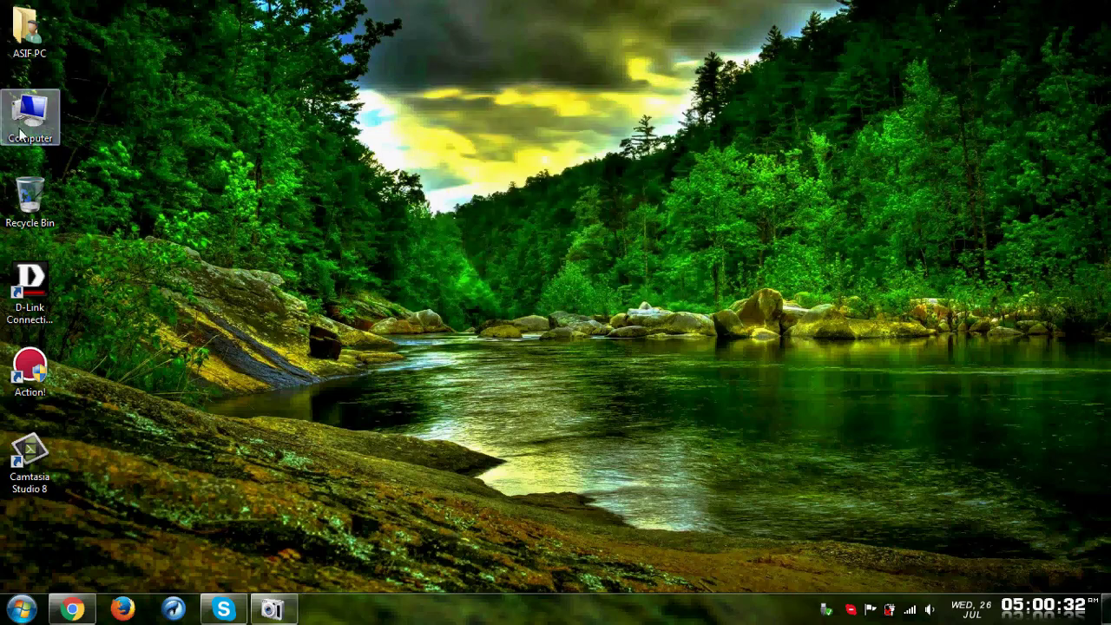
pyautogui.click(458, 309)
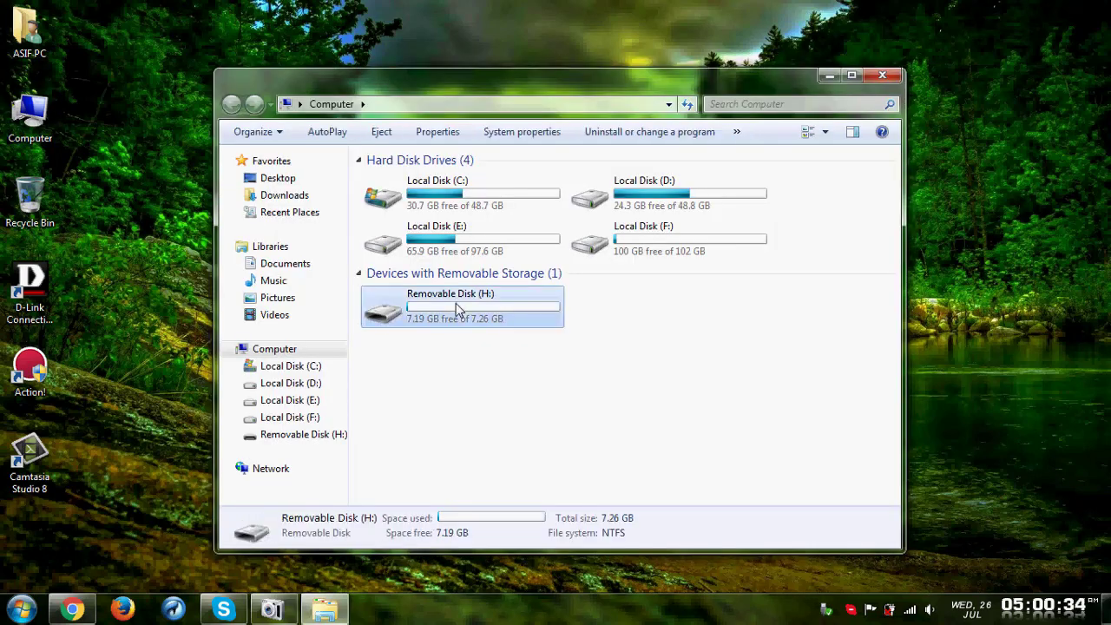
pyautogui.rightClick(458, 309)
pyautogui.click(515, 455)
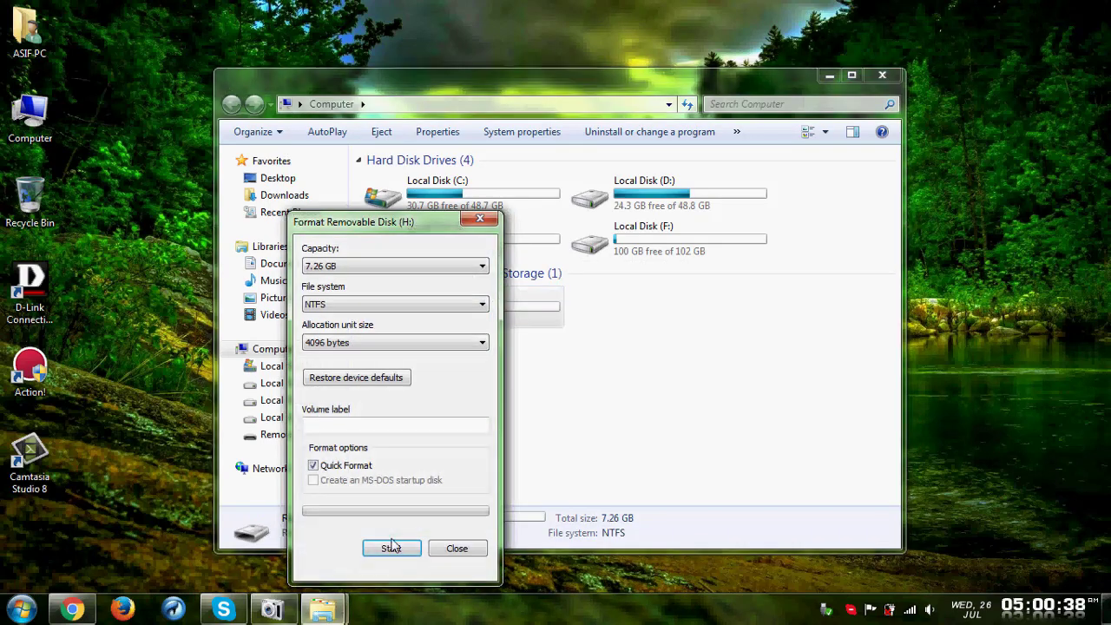
pyautogui.click(391, 547)
pyautogui.click(594, 304)
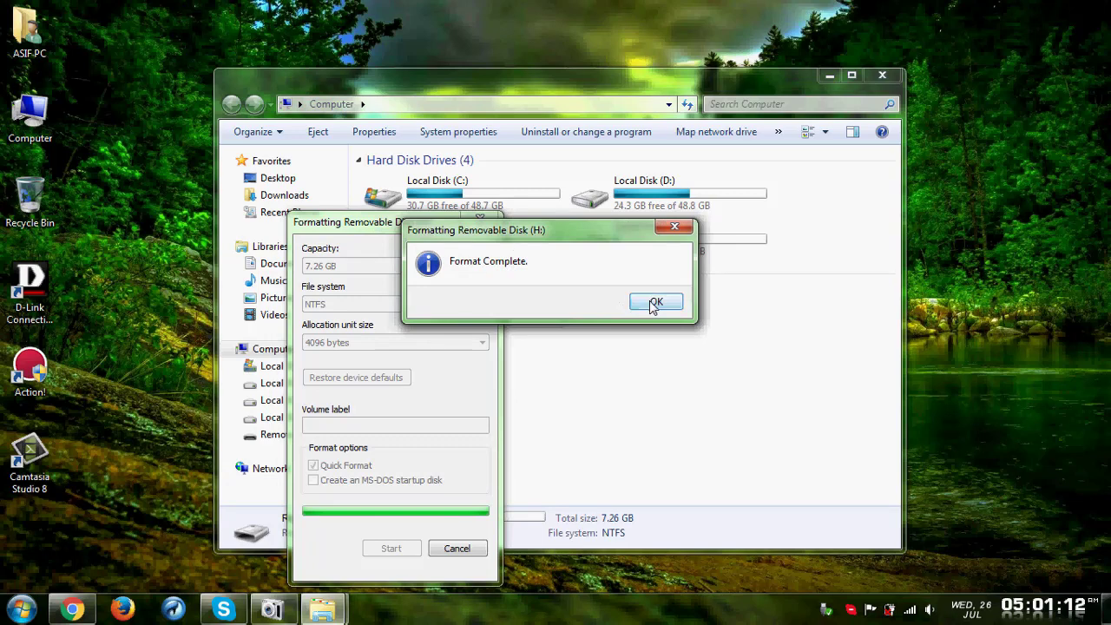
pyautogui.click(654, 302)
pyautogui.click(479, 219)
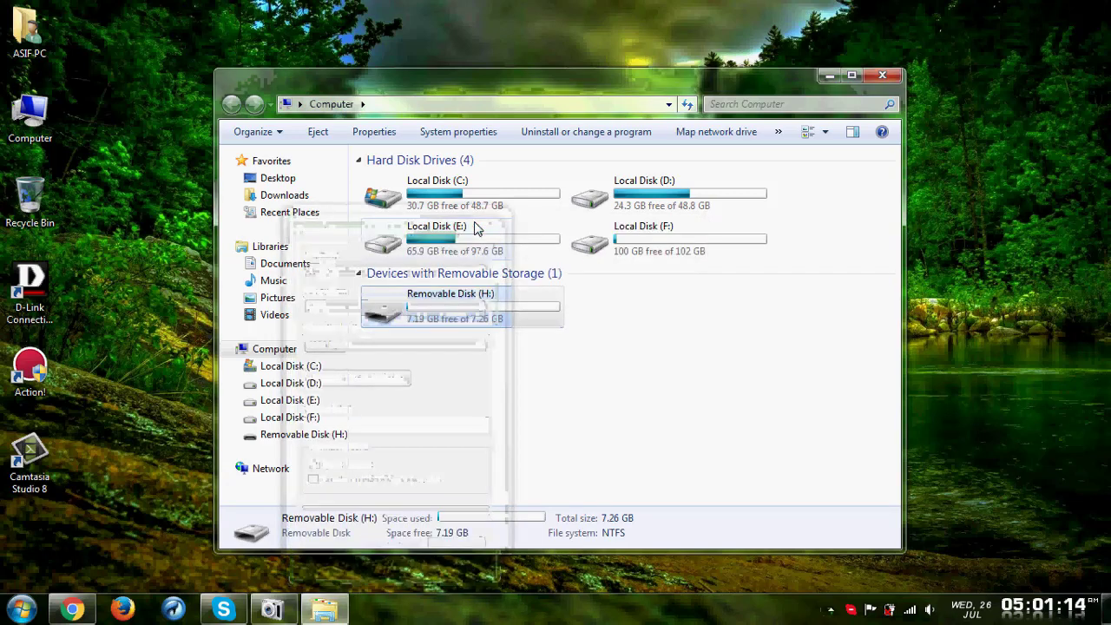
# Launch the extracted WiNToBootic application from the Downloads folder
pyautogui.click(293, 200)
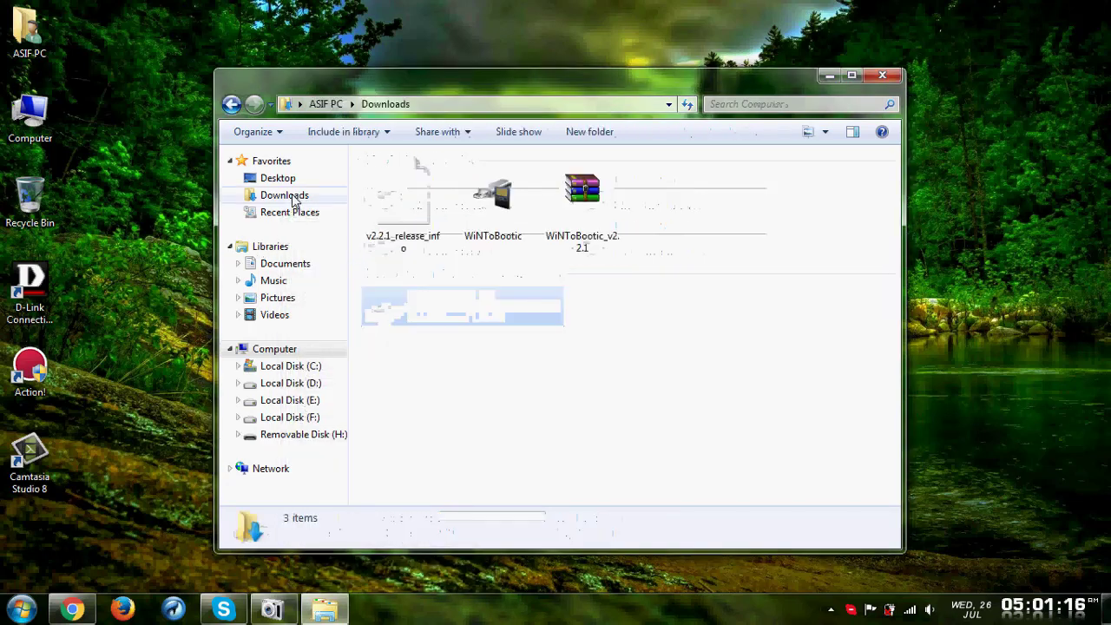
pyautogui.click(491, 208)
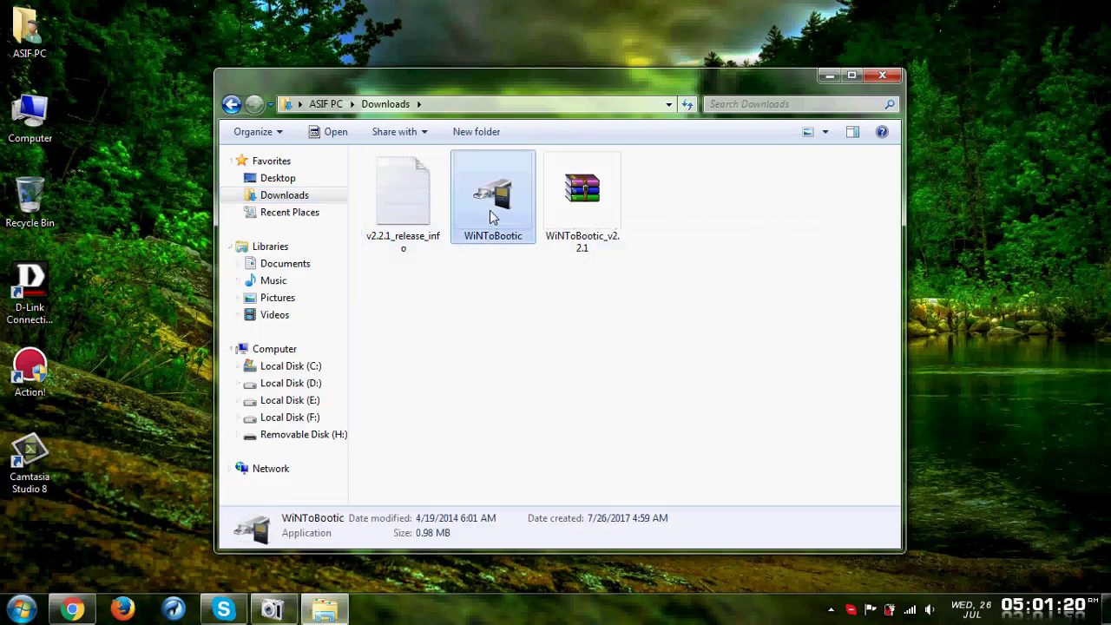
pyautogui.doubleClick(491, 216)
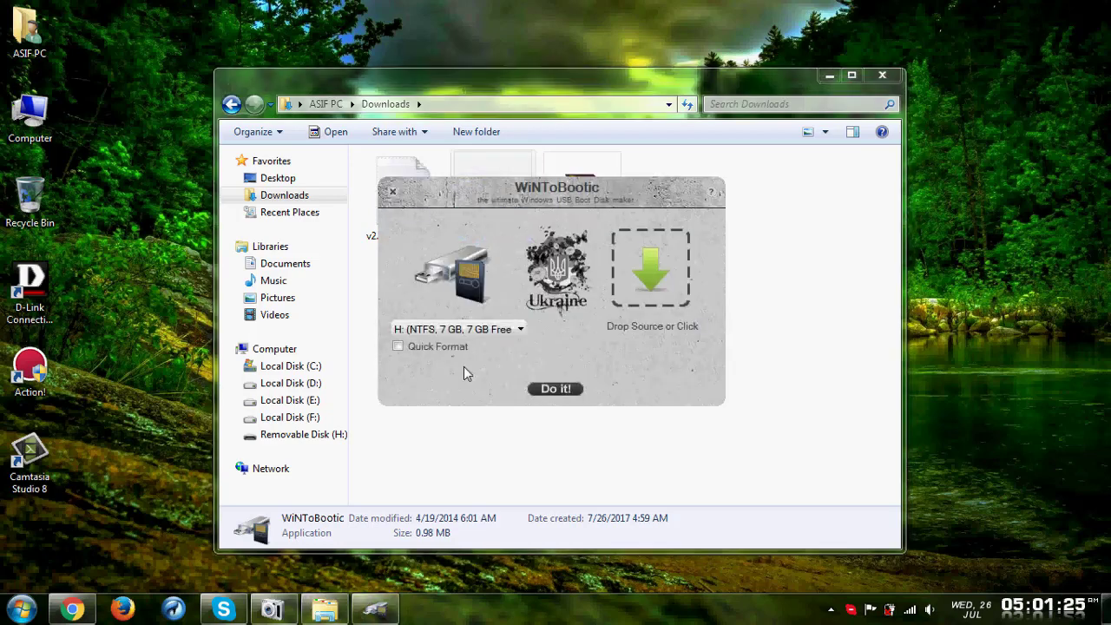
# Choose drive H: (NTFS, 7 GB) as the target USB drive in WiNToBootic
pyautogui.click(477, 330)
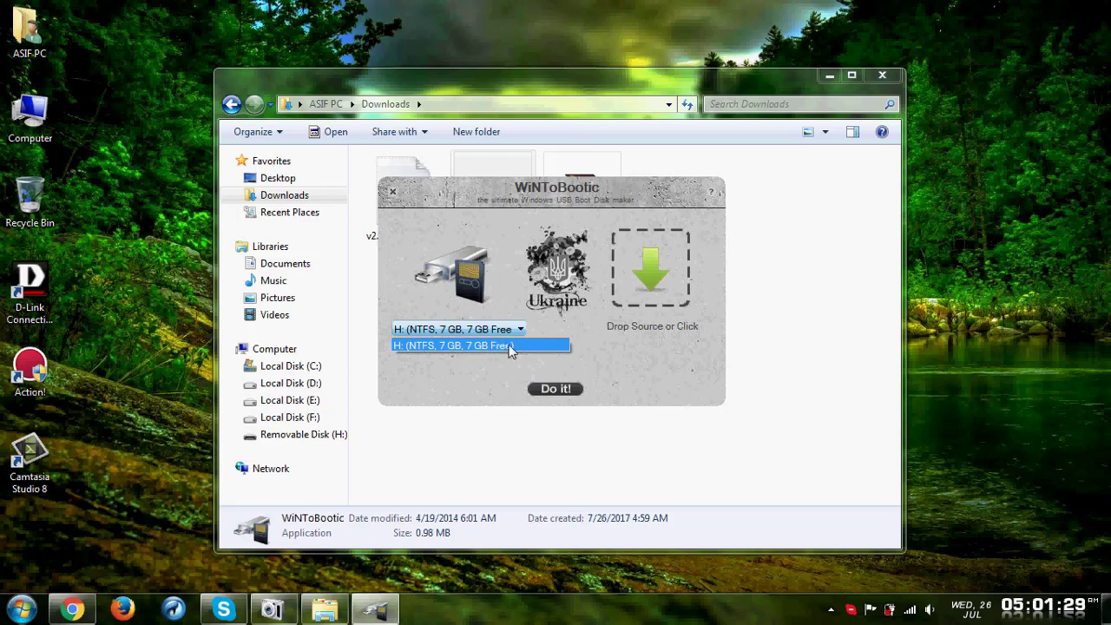
pyautogui.click(449, 342)
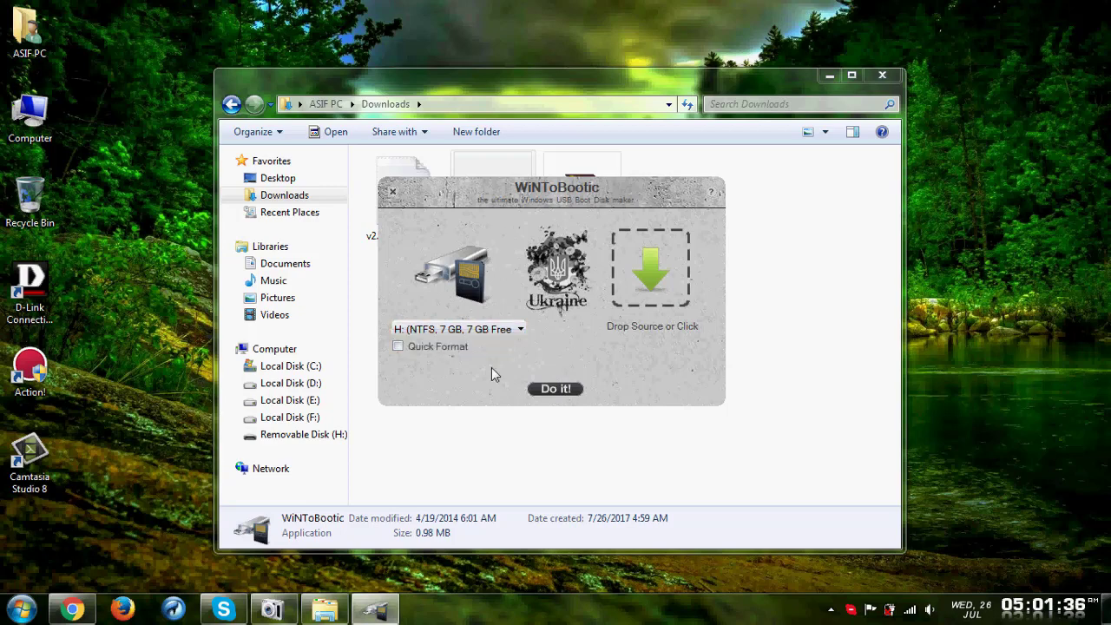
pyautogui.click(445, 331)
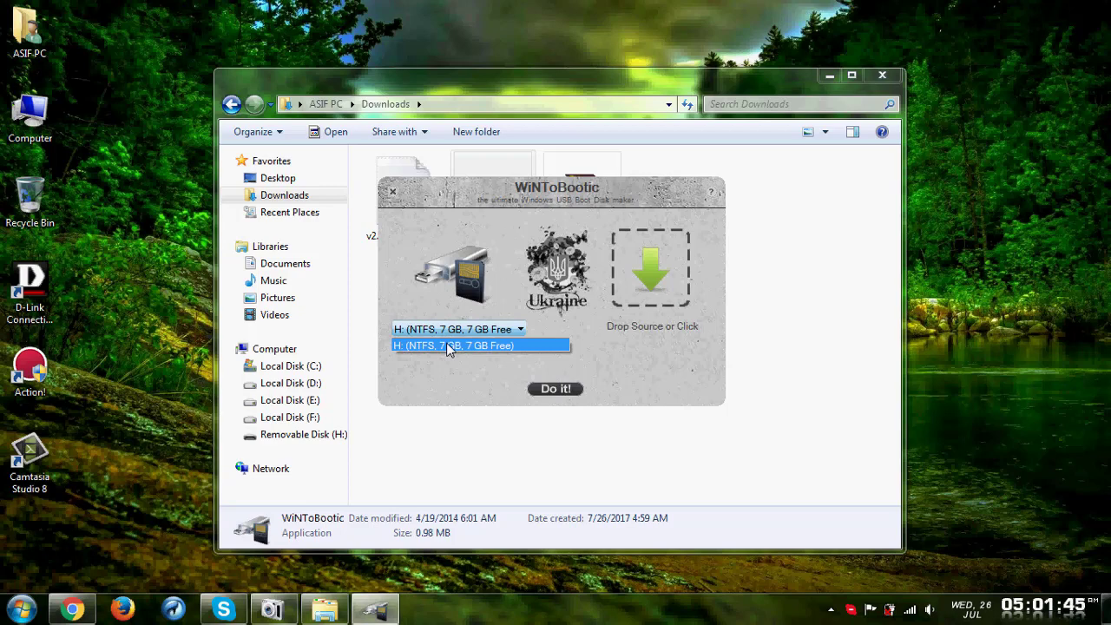
pyautogui.click(449, 345)
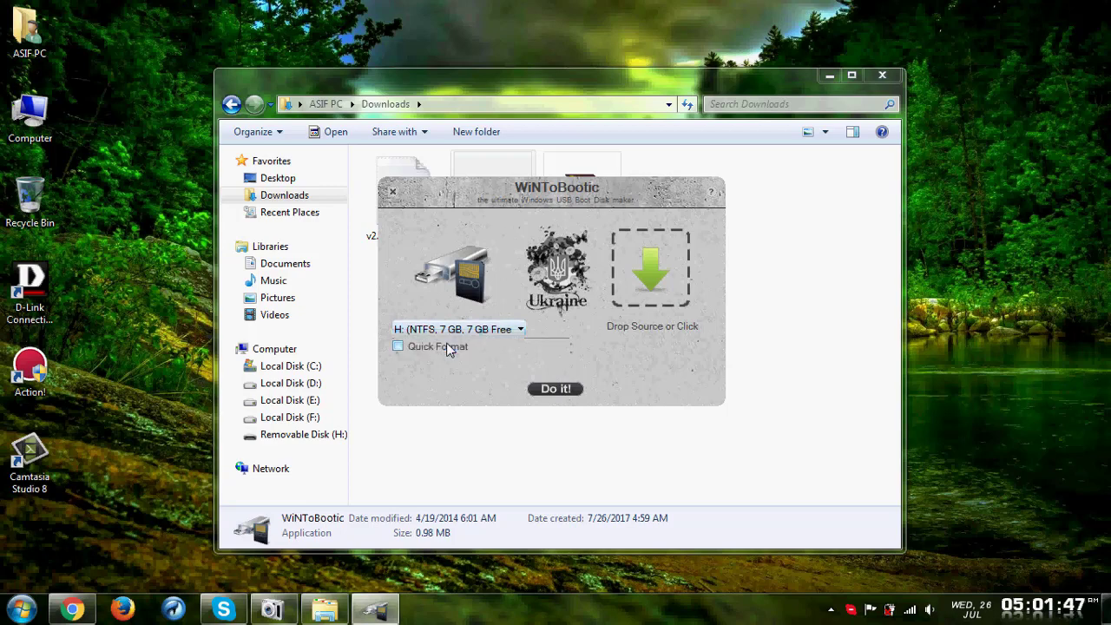
pyautogui.click(473, 328)
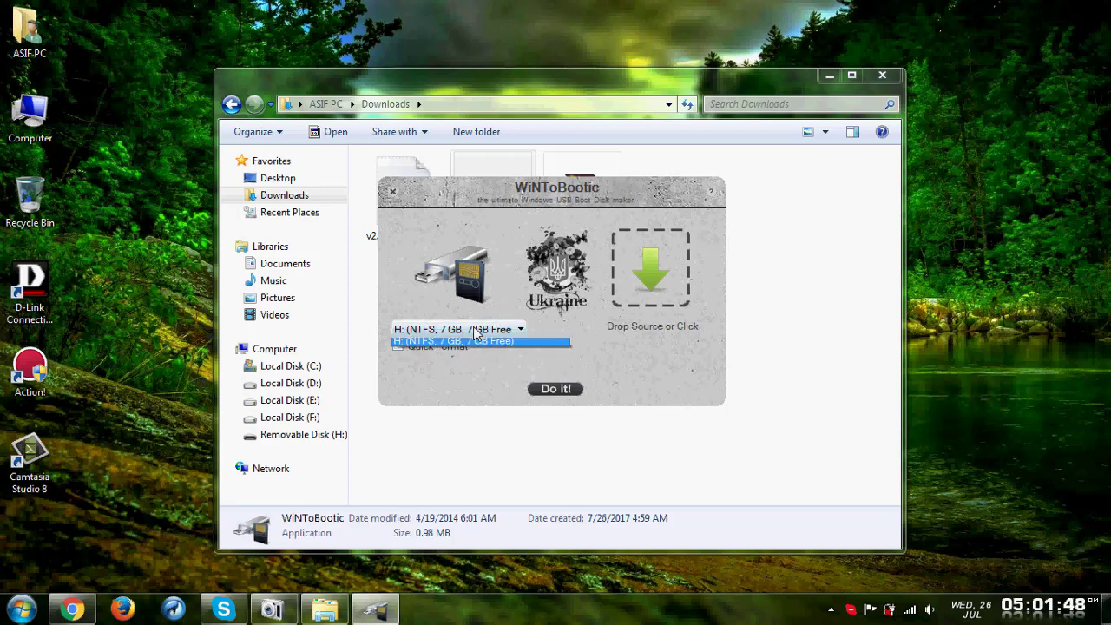
pyautogui.click(451, 346)
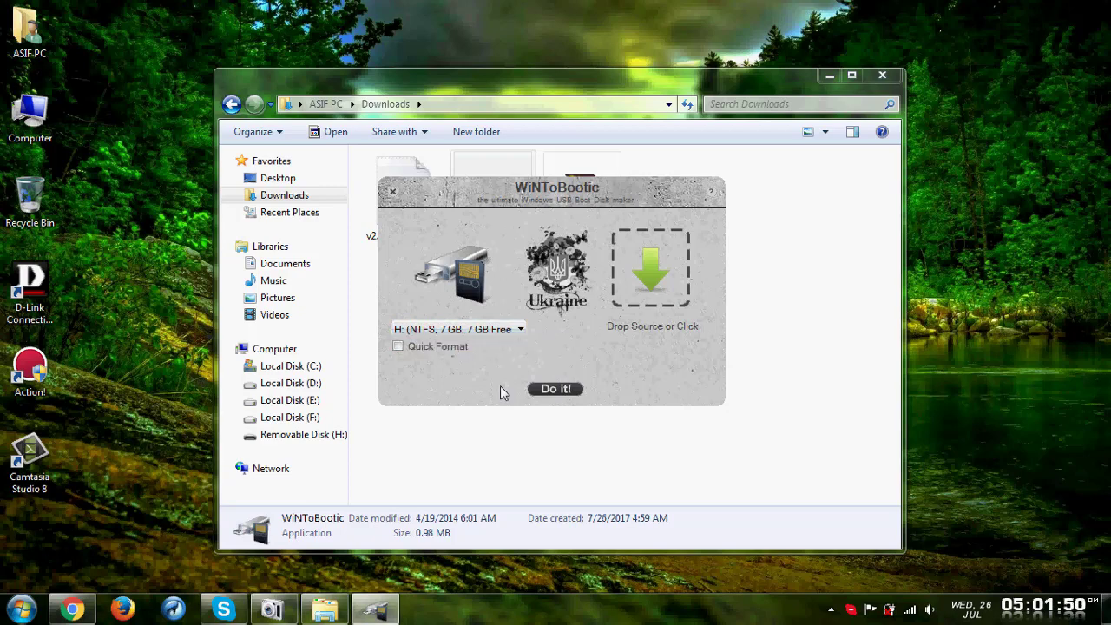
# Run WiNToBootic on drive H: with Quick Format enabled and no source, accept the erase warnings, and close the tool when it finishes
pyautogui.click(482, 333)
pyautogui.click(467, 344)
pyautogui.click(550, 389)
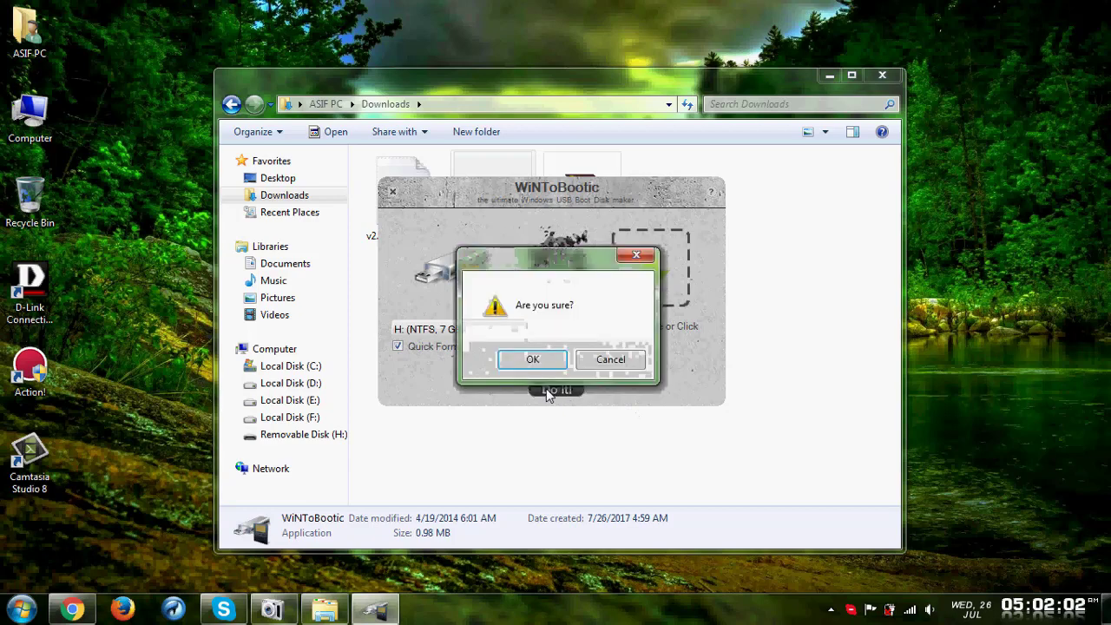
pyautogui.click(536, 361)
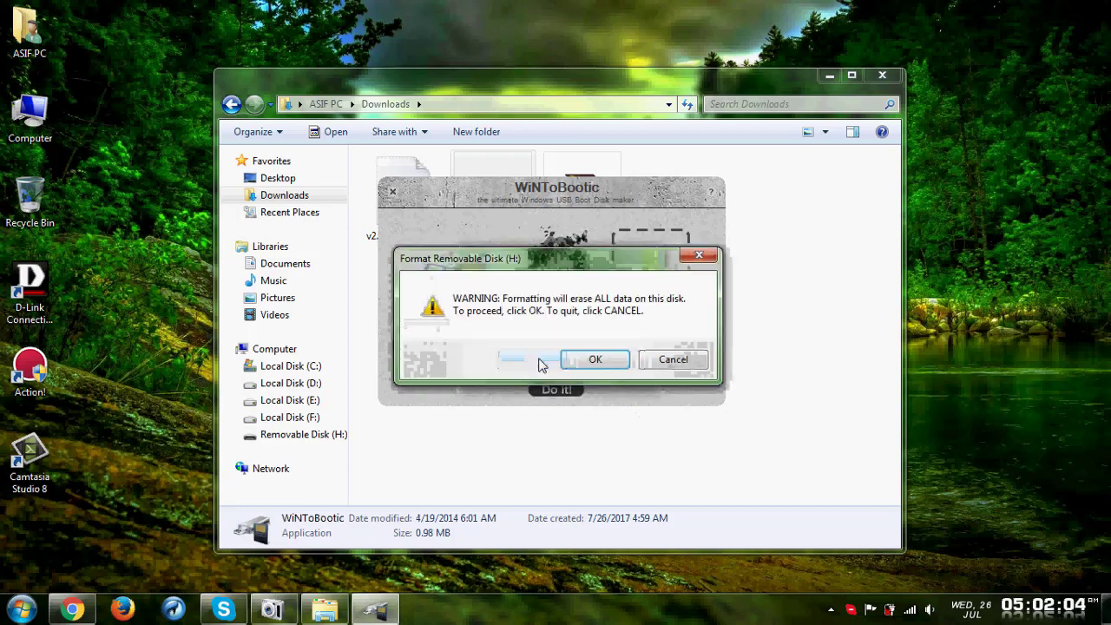
pyautogui.click(583, 365)
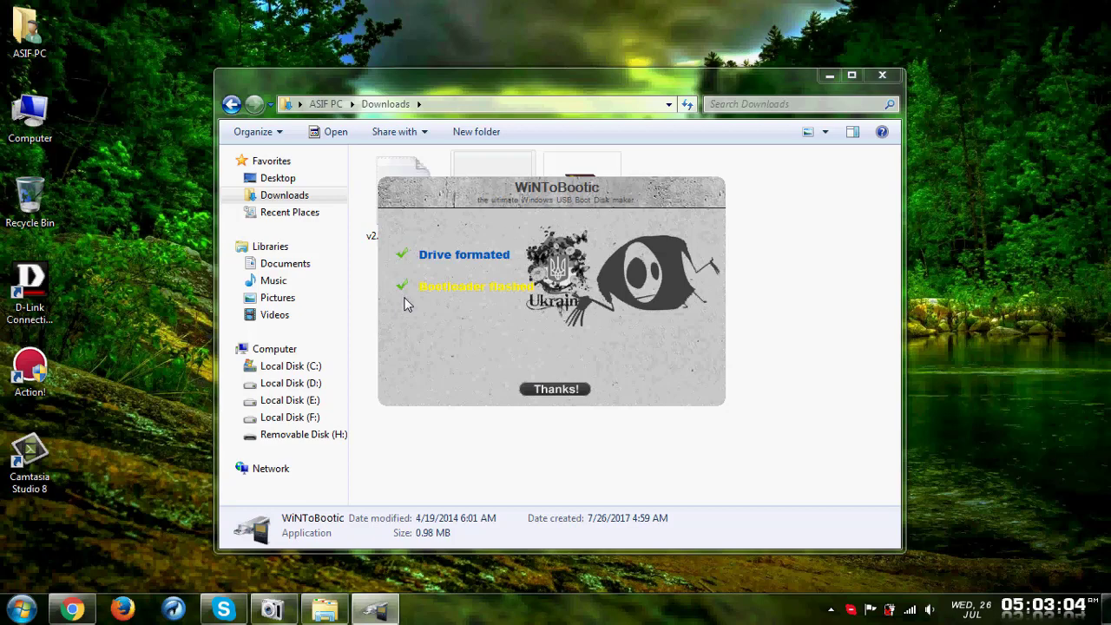
pyautogui.click(555, 389)
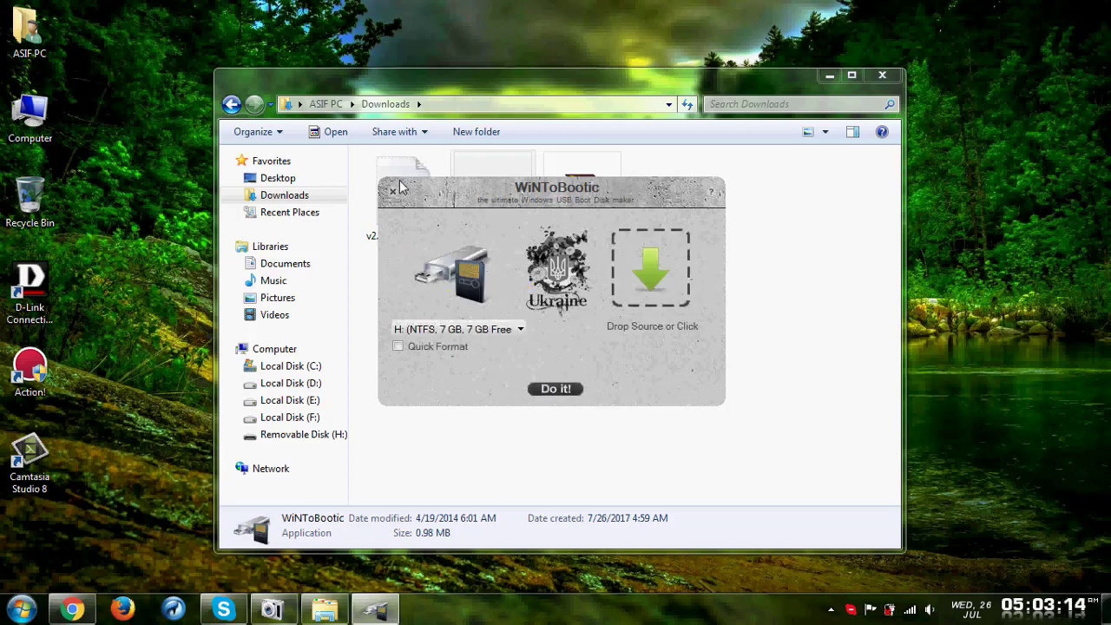
pyautogui.click(393, 190)
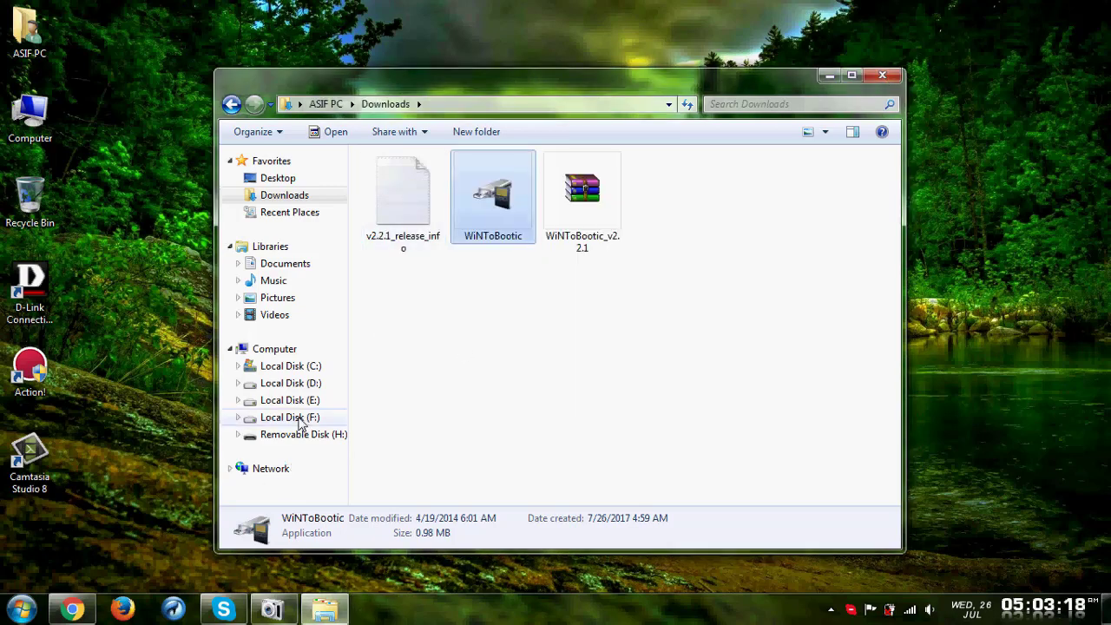
# Check the contents of Removable Disk (H:) and copy everything inside the 7 Full folder on Local Disk (E:)
pyautogui.click(299, 433)
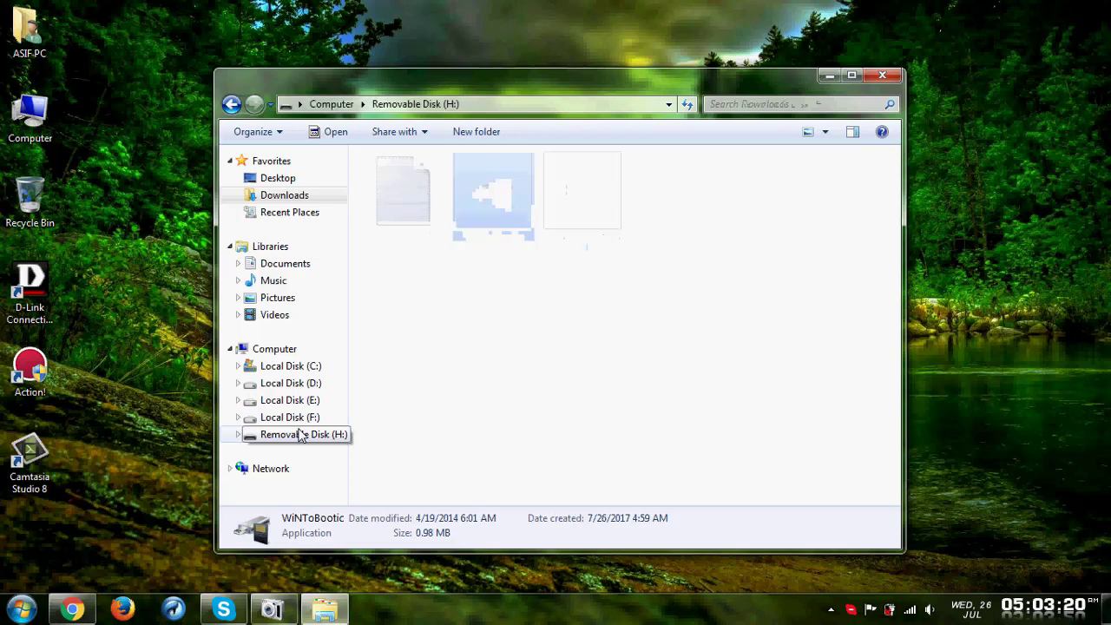
pyautogui.moveTo(662, 389); pyautogui.dragTo(531, 311)
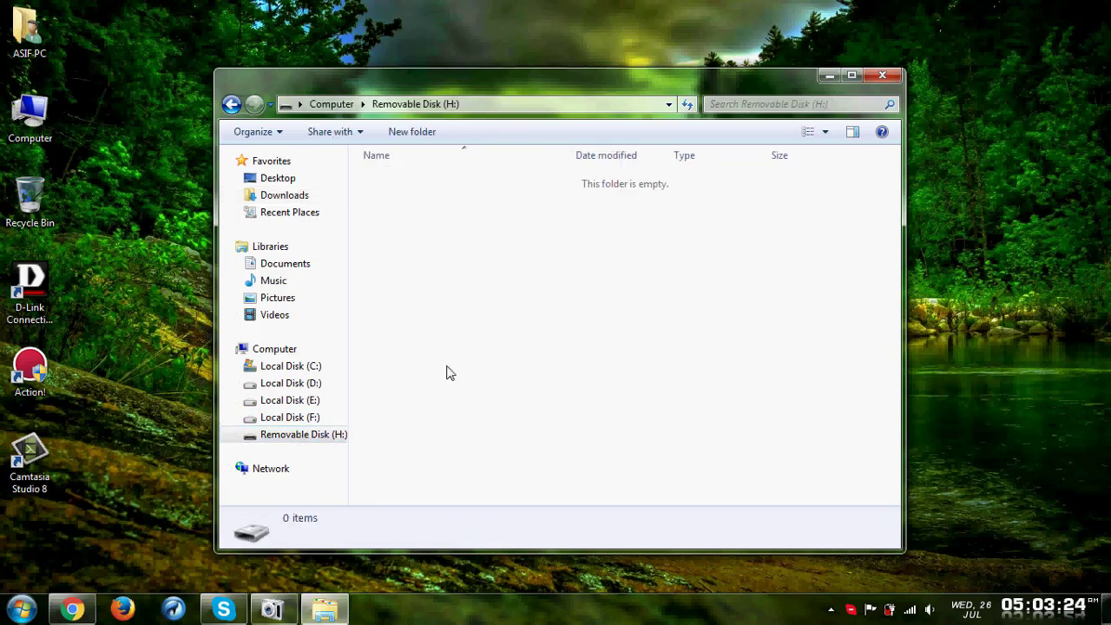
pyautogui.click(298, 424)
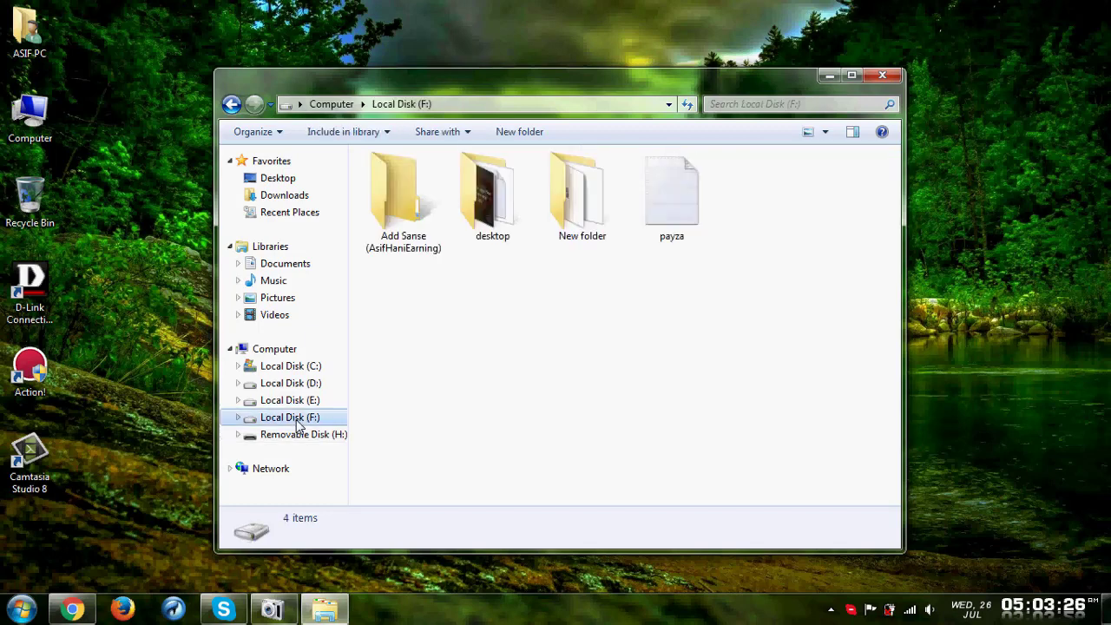
pyautogui.click(299, 387)
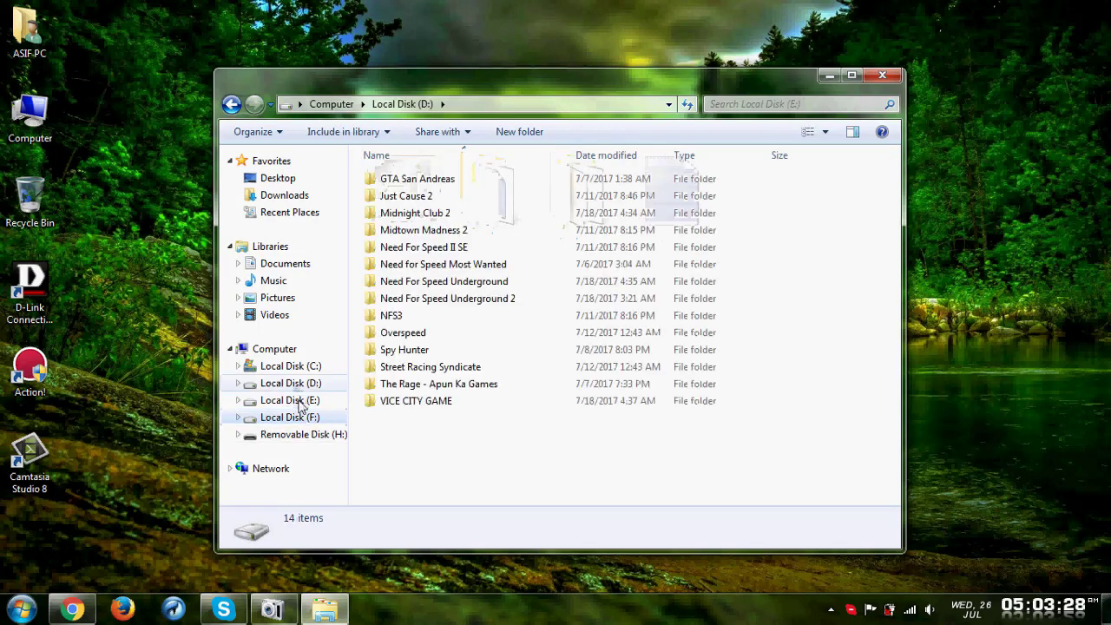
pyautogui.click(300, 404)
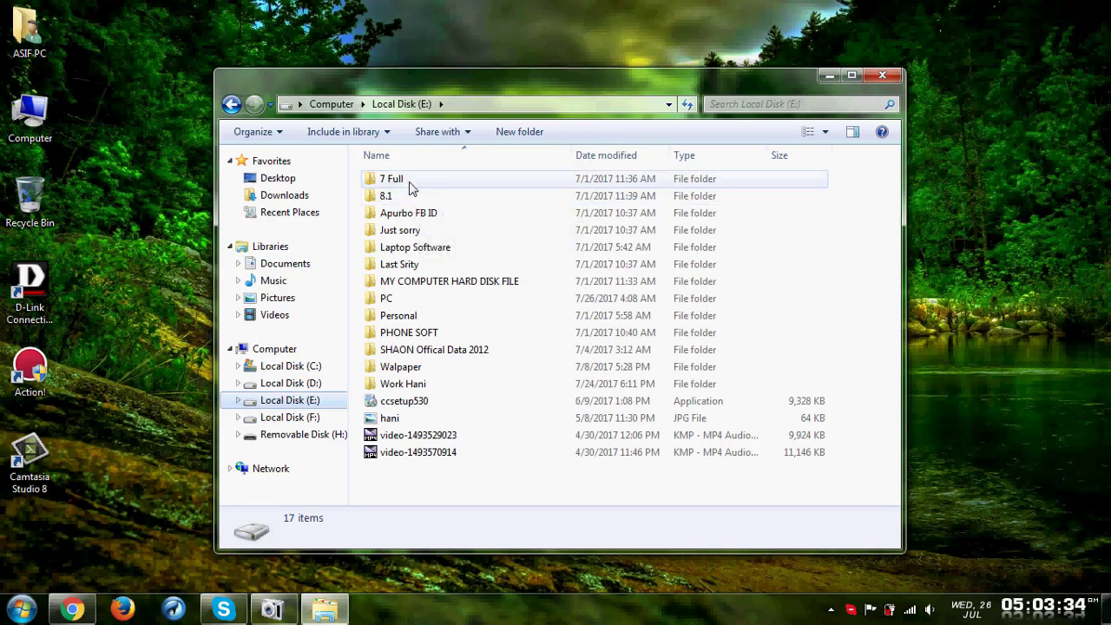
pyautogui.doubleClick(410, 182)
pyautogui.moveTo(443, 404); pyautogui.dragTo(444, 169)
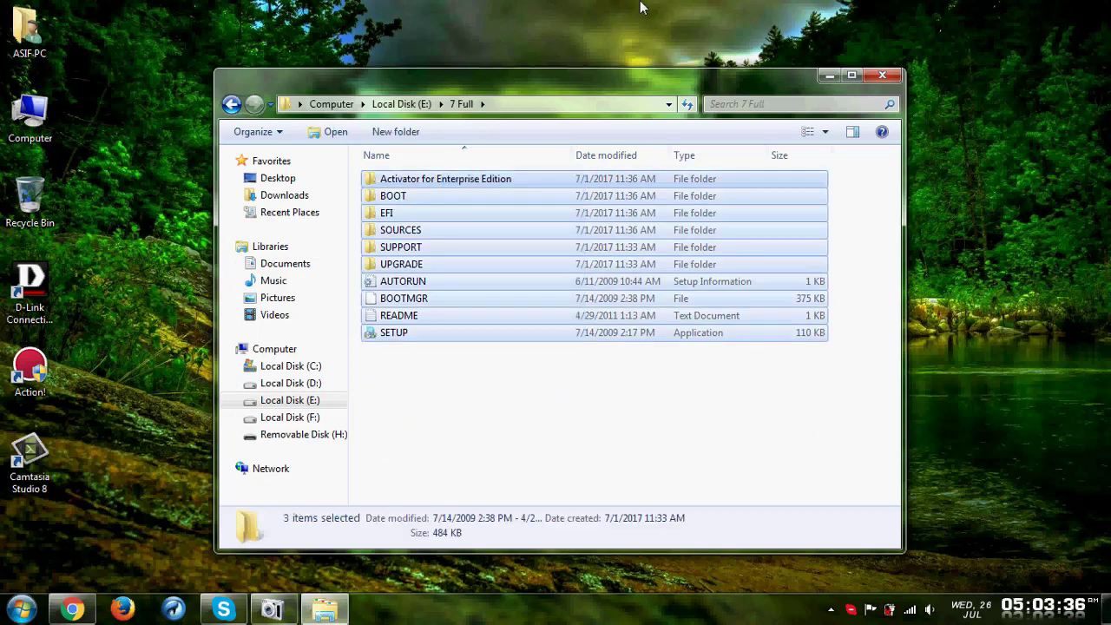
pyautogui.rightClick(443, 184)
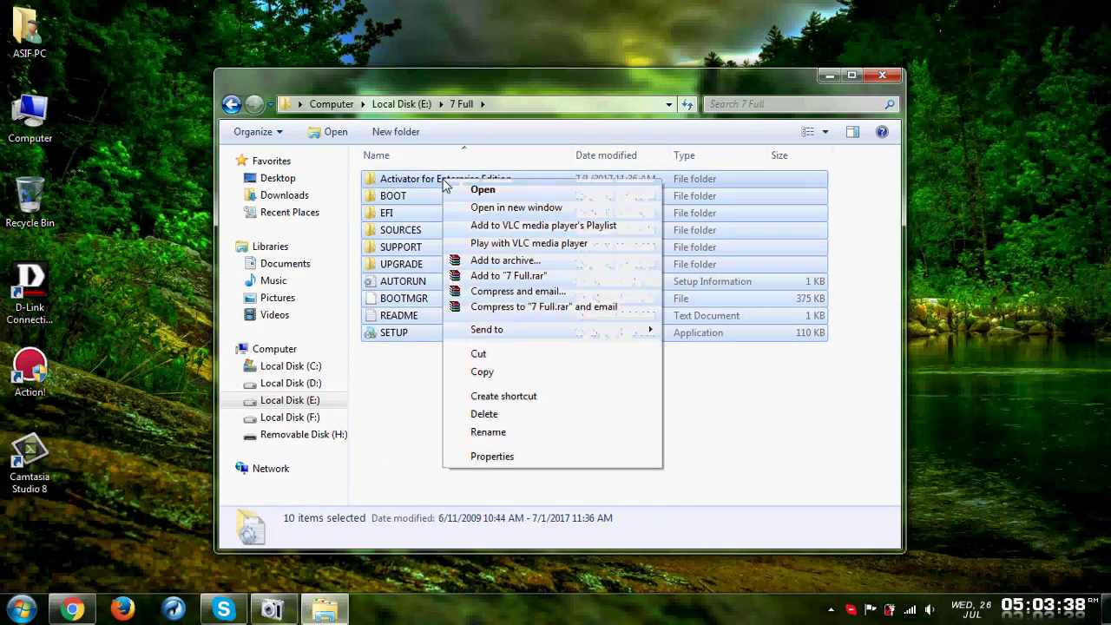
pyautogui.click(483, 372)
# Paste the copied Windows setup files into Removable Disk (H:) and move the copy progress window clear of the file list
pyautogui.click(303, 434)
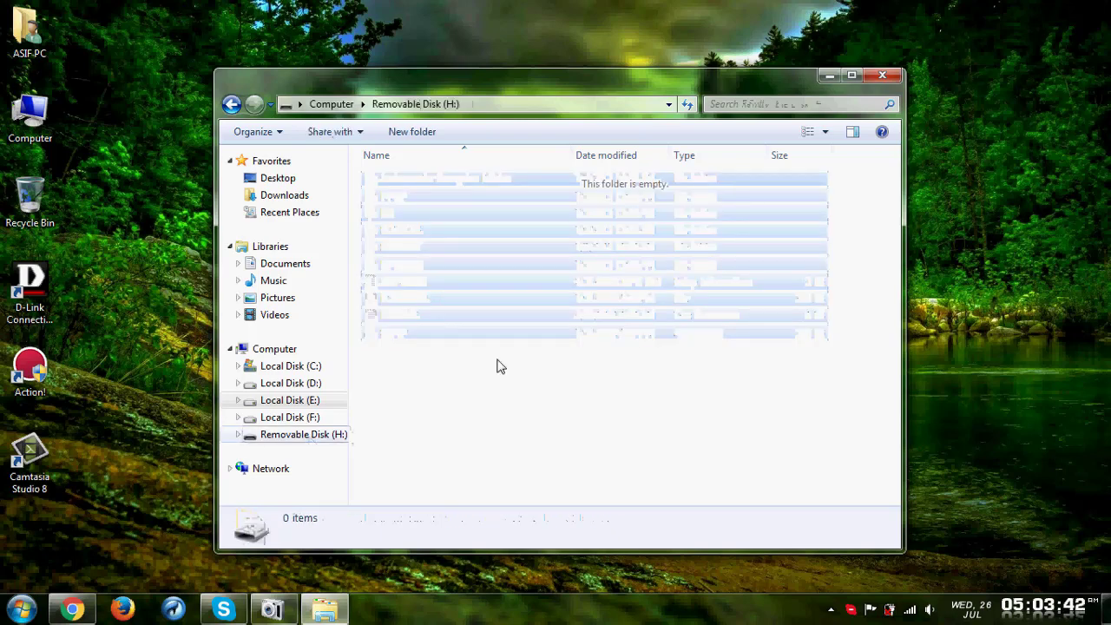
pyautogui.moveTo(599, 353); pyautogui.dragTo(414, 228)
pyautogui.rightClick(413, 233)
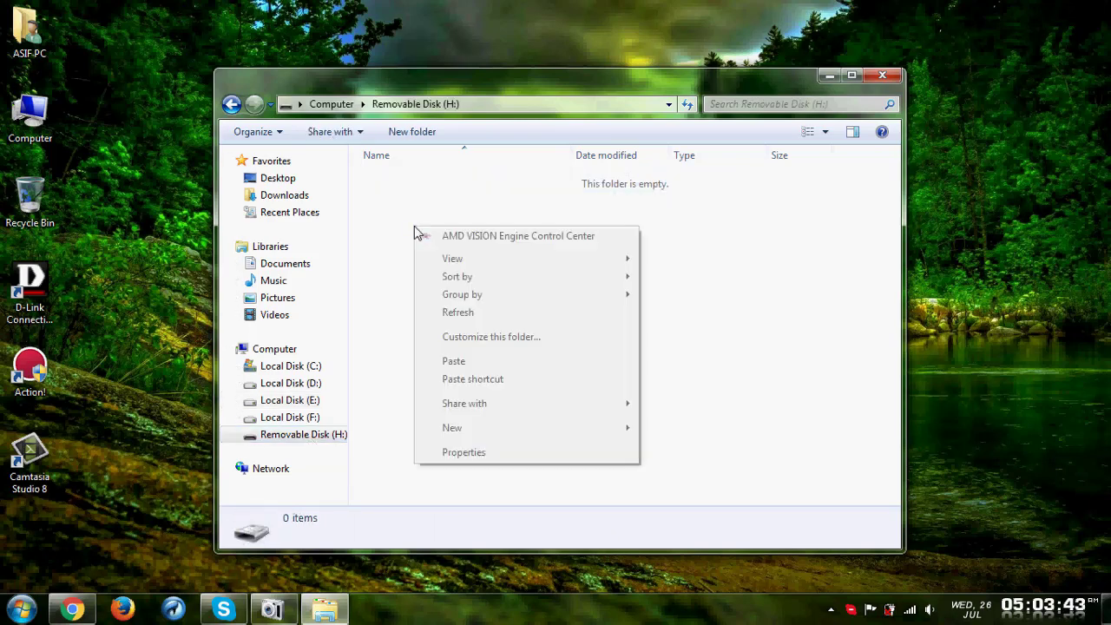
pyautogui.click(470, 363)
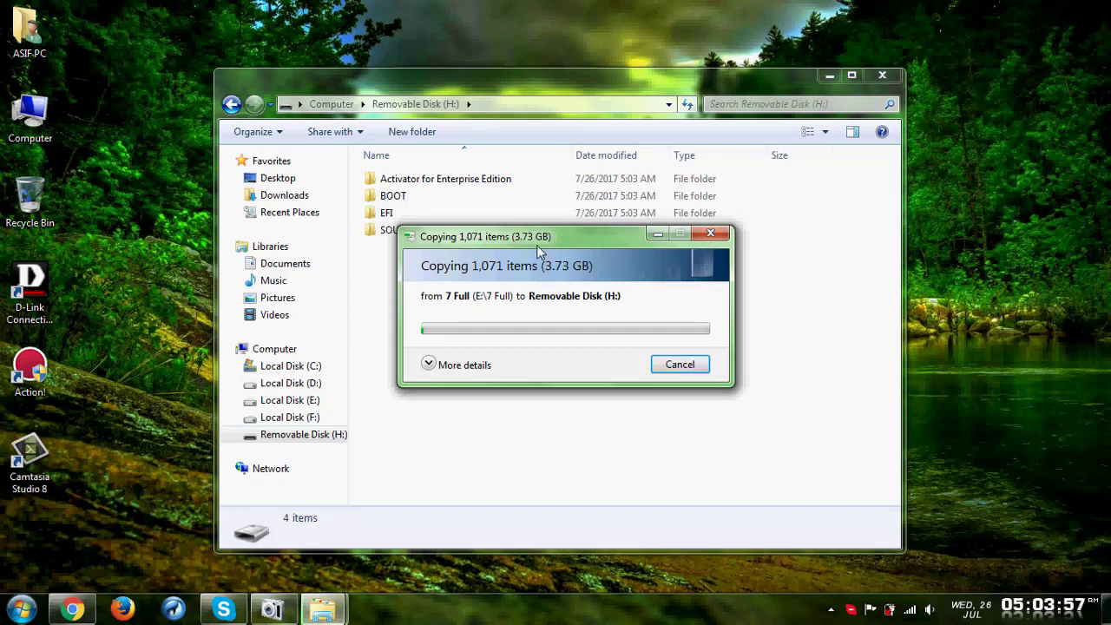
pyautogui.moveTo(537, 263); pyautogui.dragTo(899, 407)
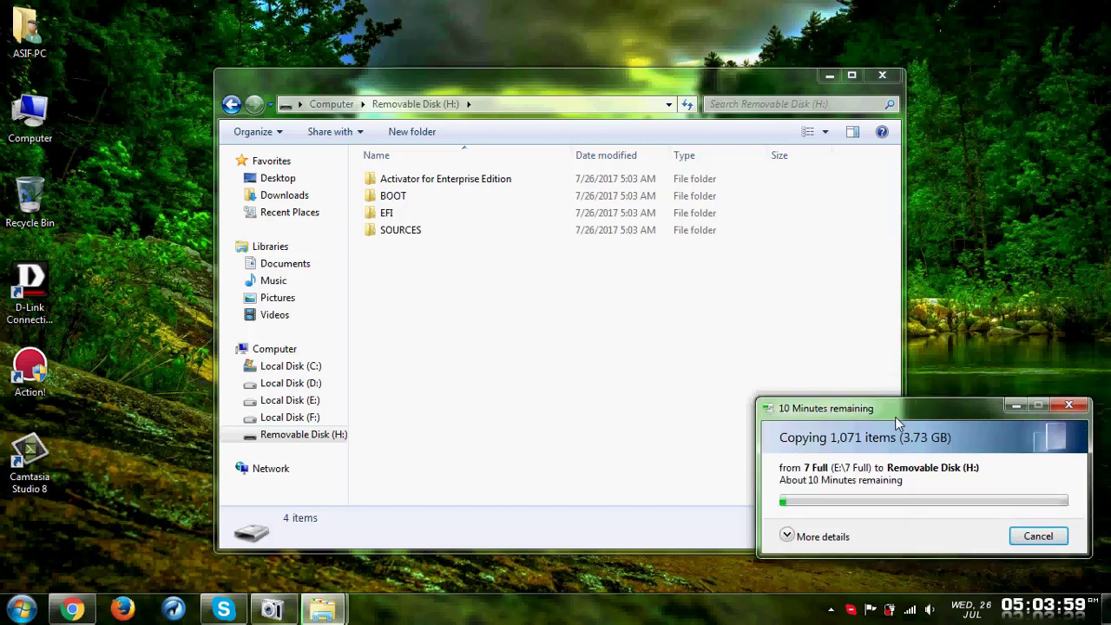